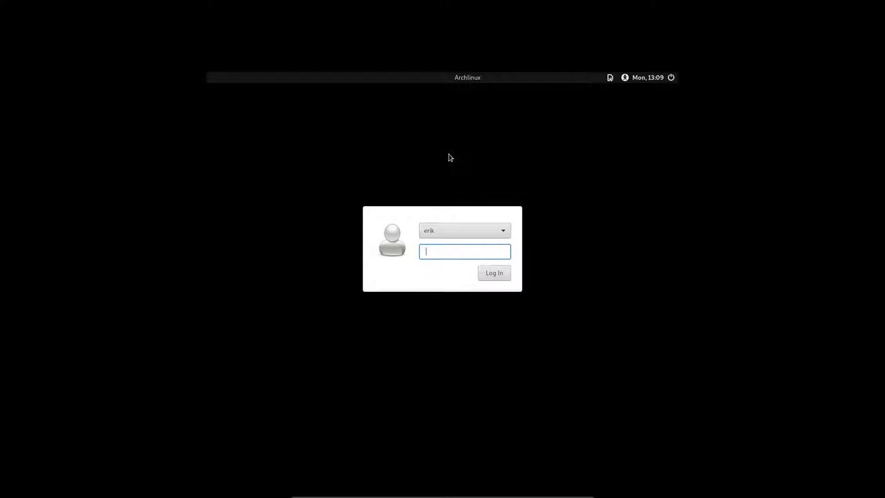
left_click(610, 78)
left_click(624, 78)
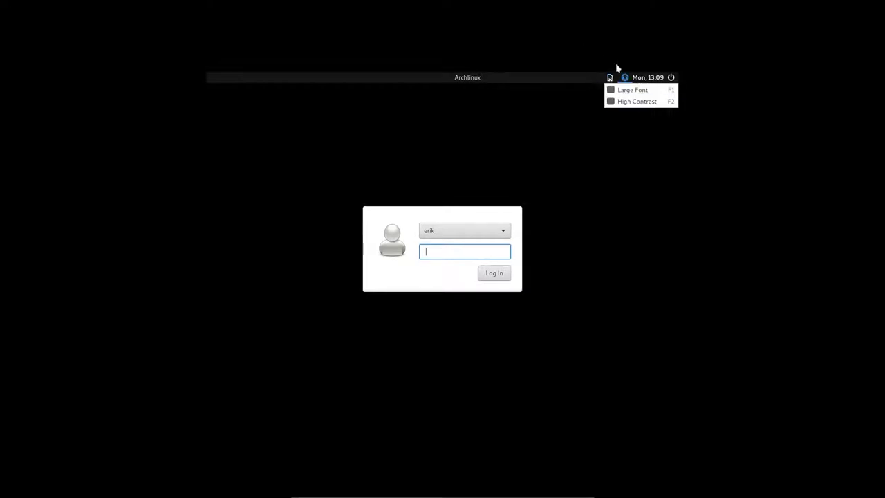
left_click(554, 149)
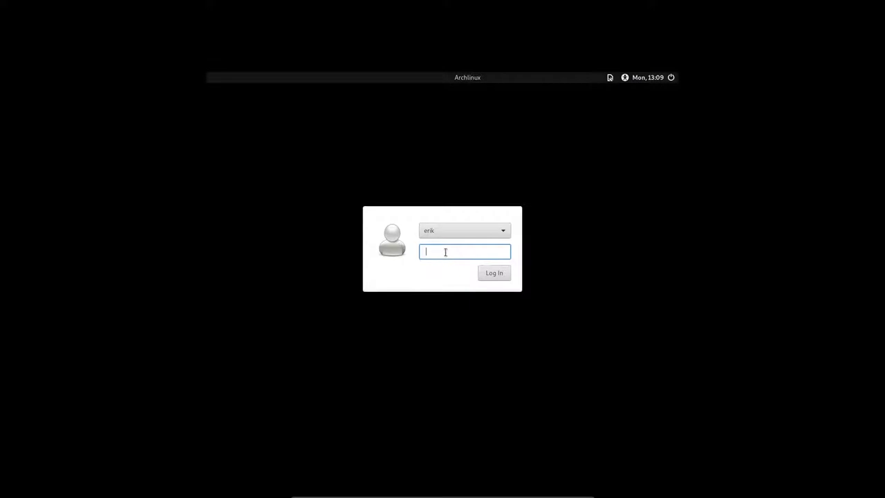
Log in to the user account by entering the account password
type("***")
key("Return")
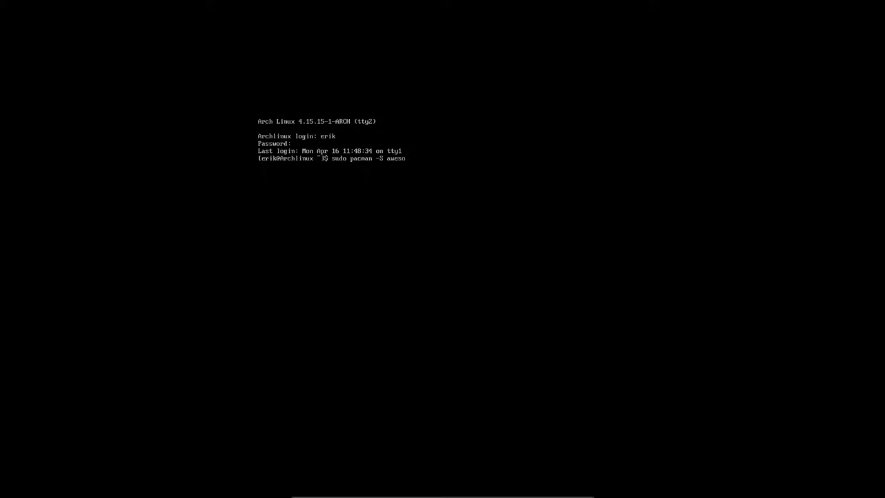
Install the awesome and vicious packages with pacman, authorising with the sudo password, and reboot the system
type("me viv")
type("ious")
key("Return")
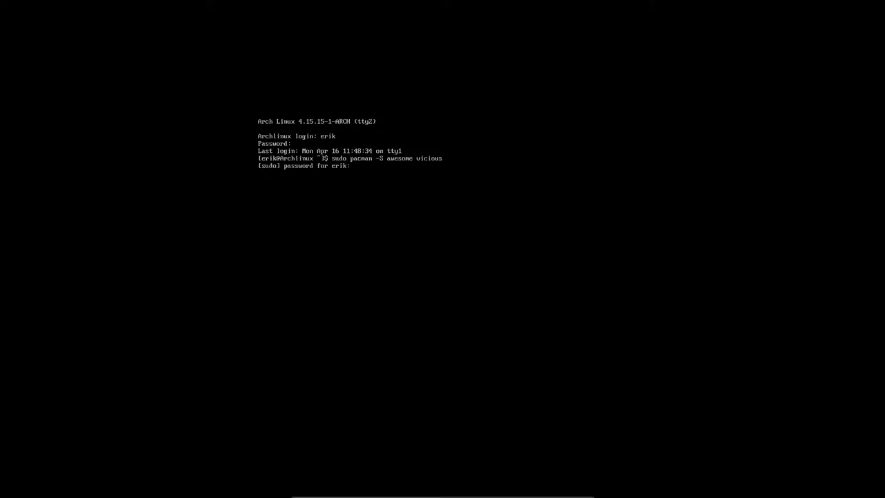
key("Return")
key("Return")
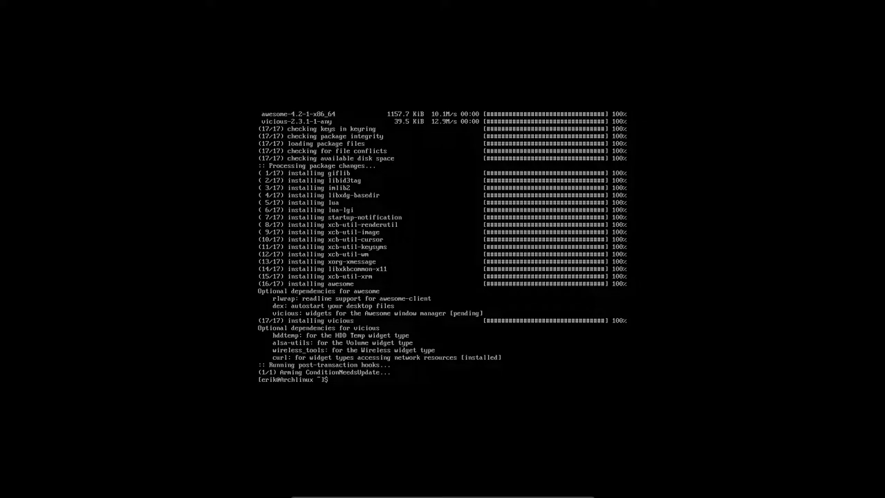
type("sudo reboot")
key("Return")
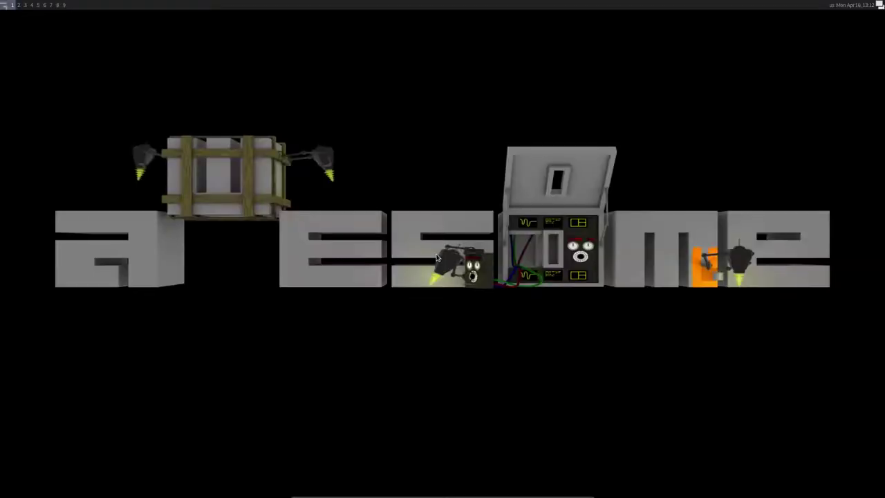
Examine the hotkeys overview and the manual offered by the awesome desktop menu, closing each one
right_click(206, 92)
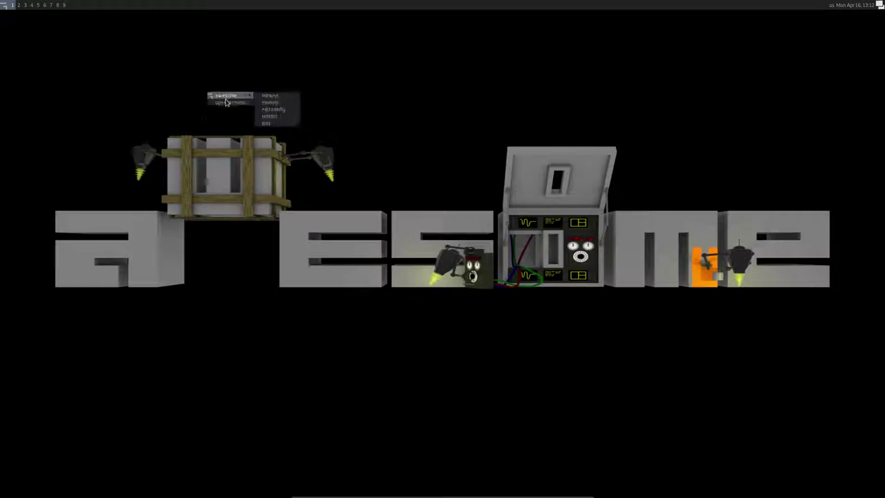
mouse_move(231, 97)
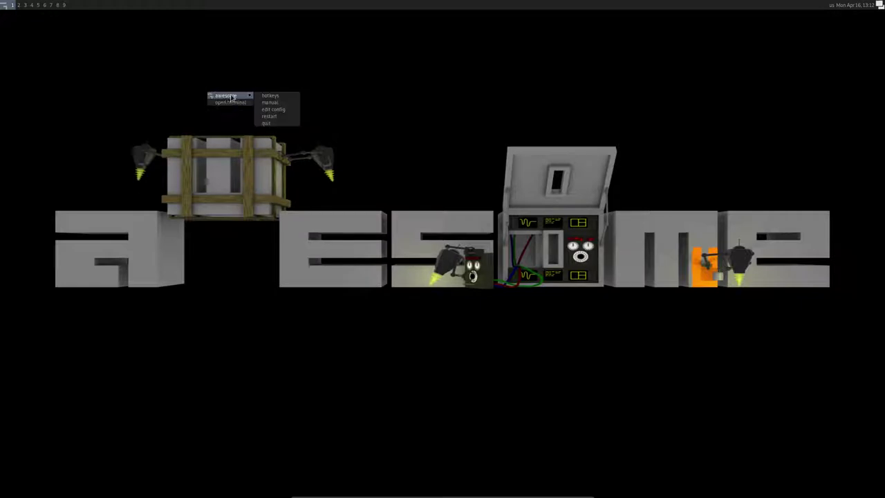
left_click(272, 97)
left_click(273, 100)
right_click(273, 101)
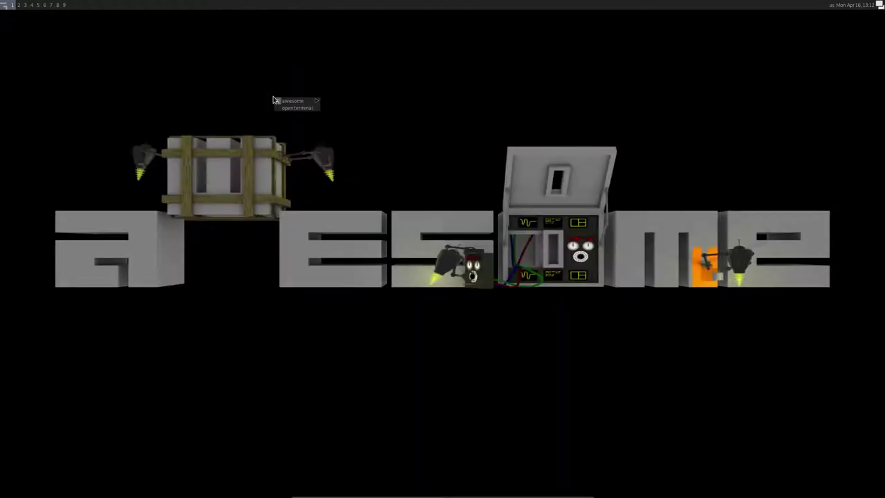
mouse_move(294, 101)
left_click(332, 108)
key("q")
Open awesome's configuration file /etc/xdg/awesome/rc.lua for viewing and close it without editing
right_click(265, 97)
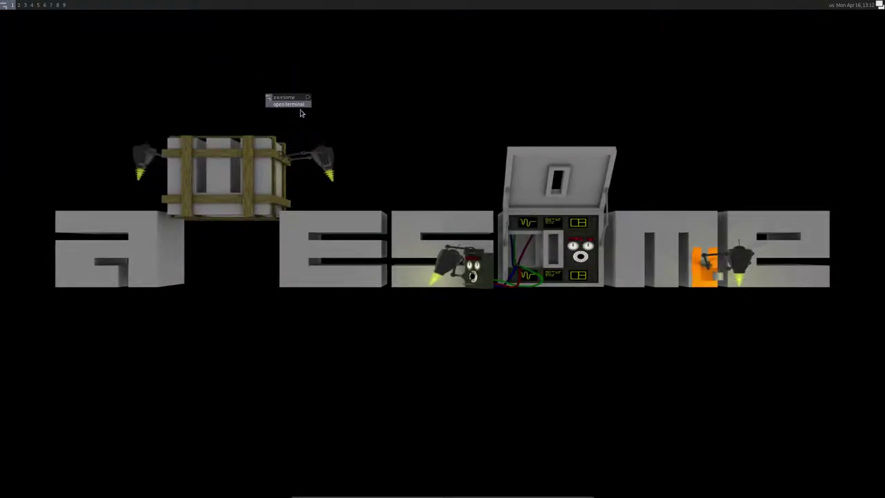
mouse_move(297, 99)
left_click(334, 114)
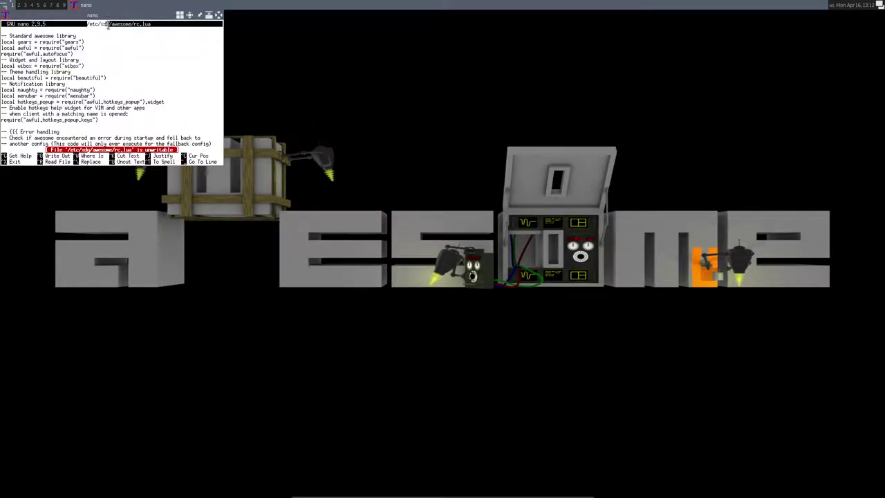
left_click(218, 15)
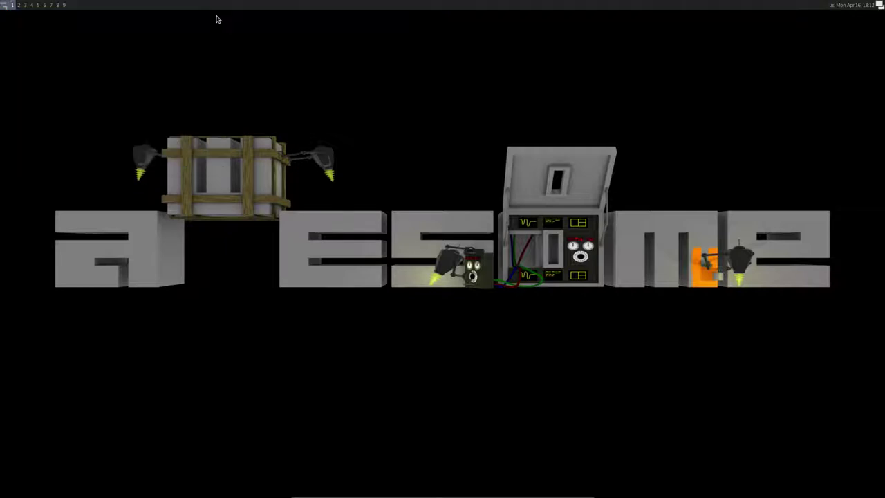
right_click(227, 54)
mouse_move(246, 55)
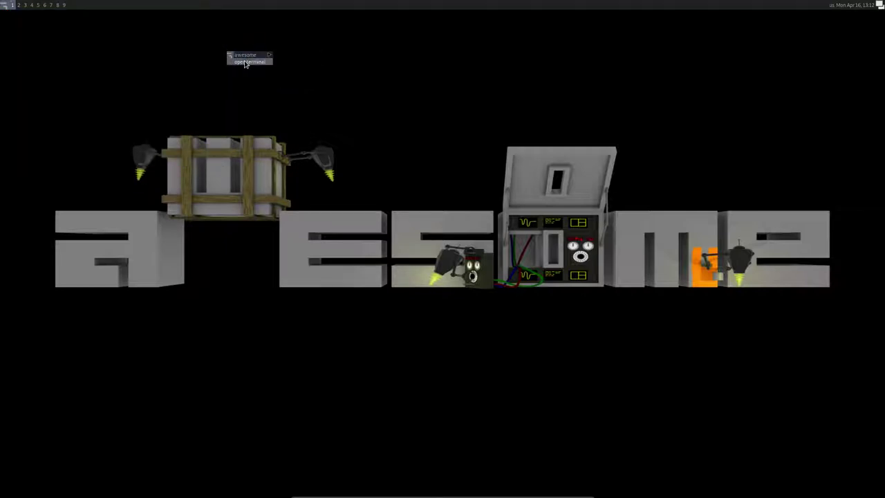
key("Escape")
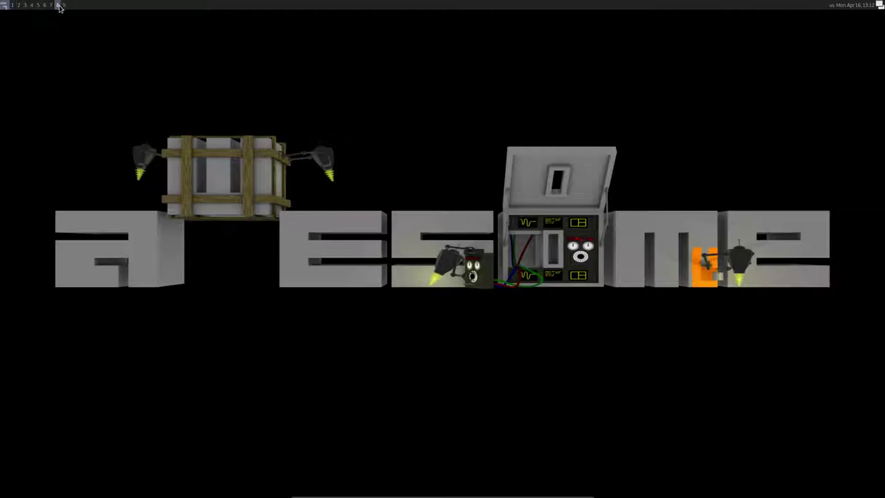
Select workspace 1 and cycle its window layout to the grid-style tiling layout
left_click(12, 4)
left_click(880, 6)
left_click(881, 6)
right_click(224, 91)
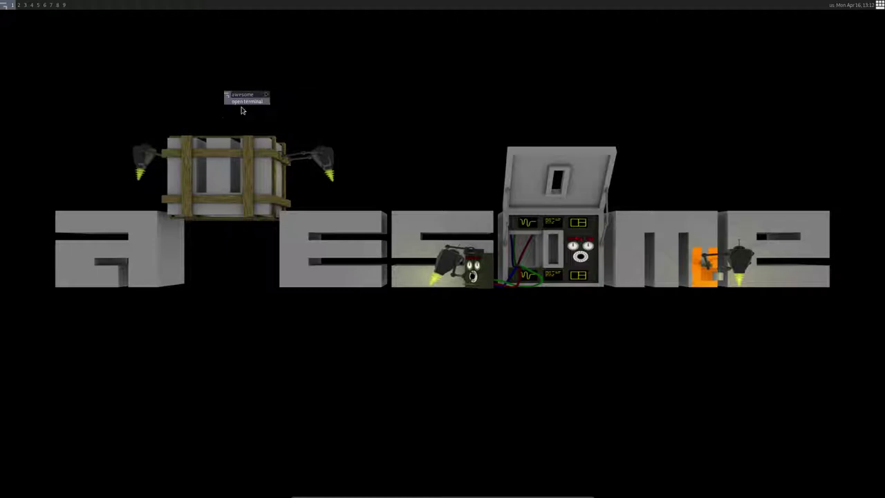
left_click(165, 129)
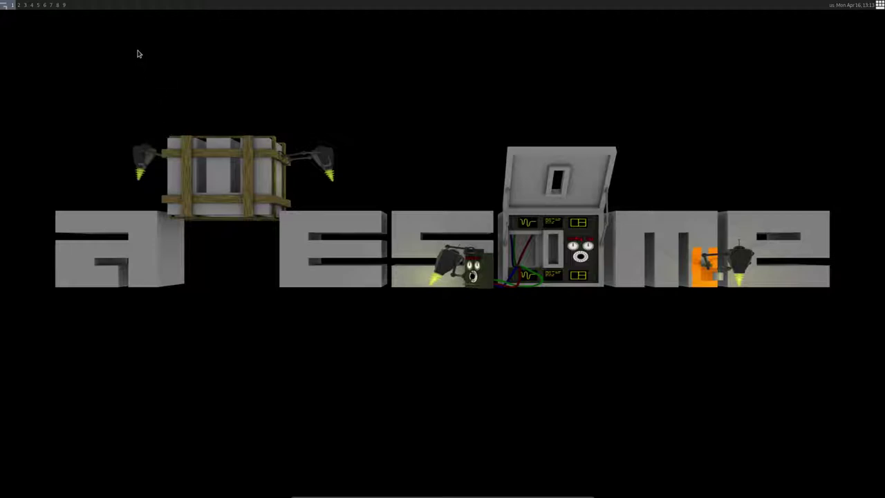
In a new terminal, set the keyboard layout to be and install xfce4-terminal with pacman, entering the sudo password
right_click(72, 44)
left_click(97, 51)
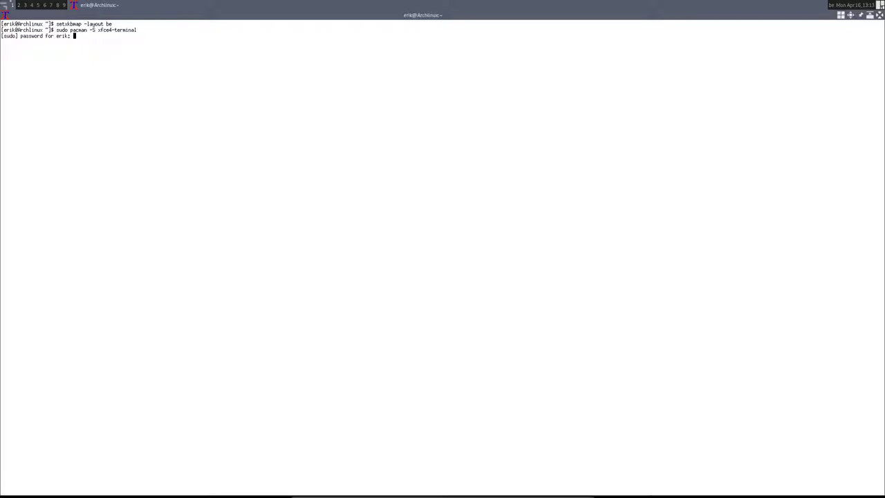
key("Return")
key("Return")
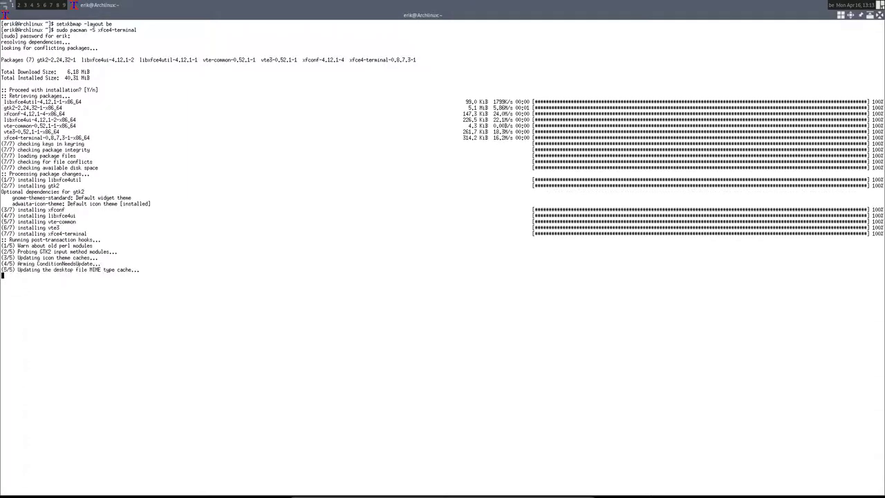
Launch xfce4-terminal and set its font size to 15, keeping Monospace Regular
type("xfce4-terminal")
key("Return")
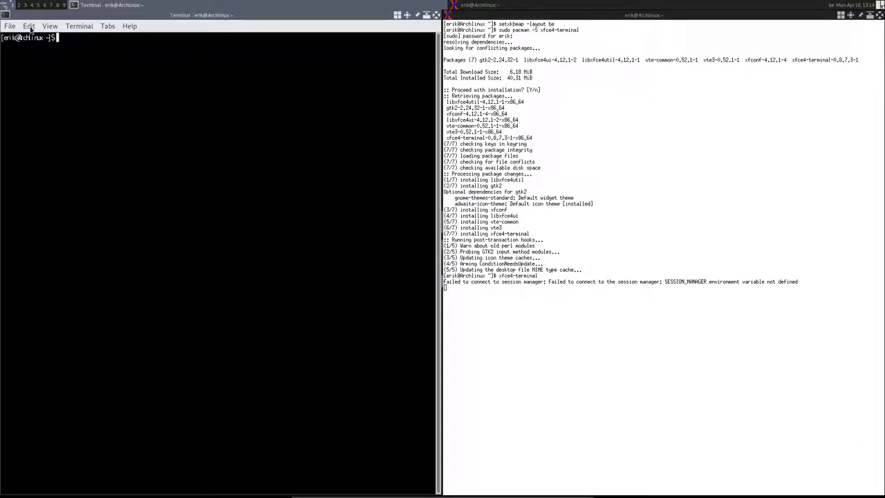
left_click(29, 26)
left_click(70, 104)
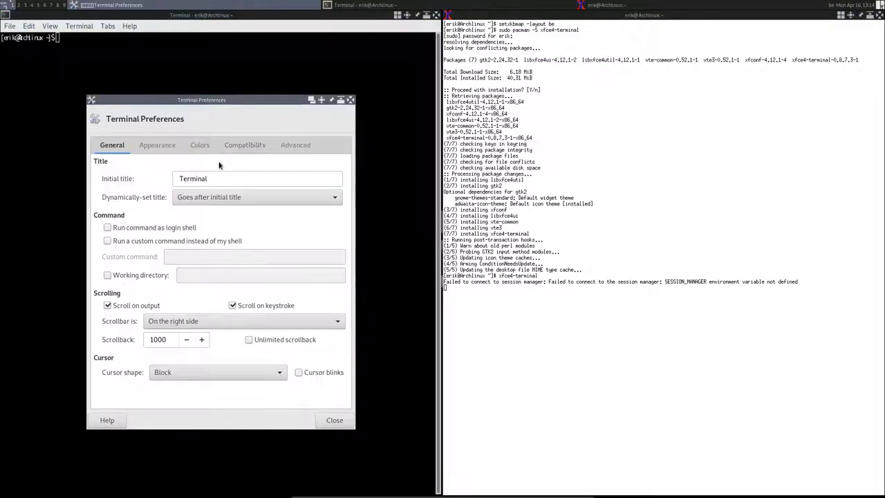
left_click(158, 146)
left_click(301, 175)
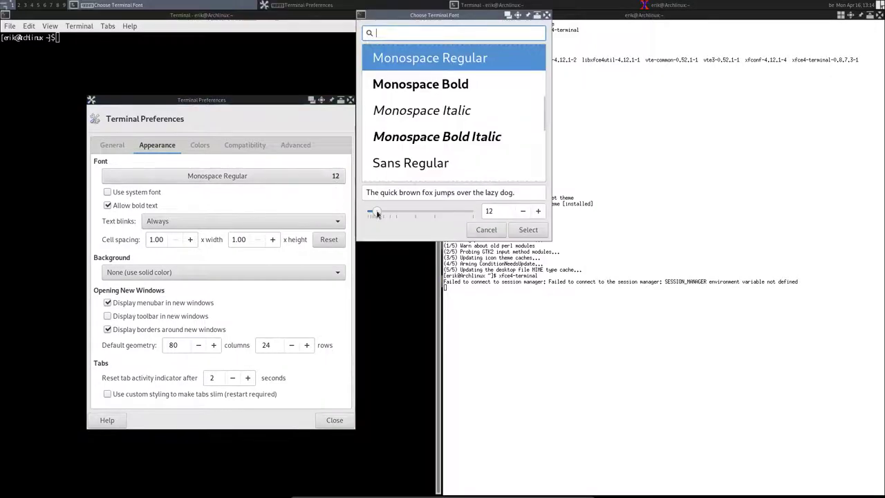
left_click(538, 212)
left_click(538, 212)
left_click(538, 211)
left_click(532, 230)
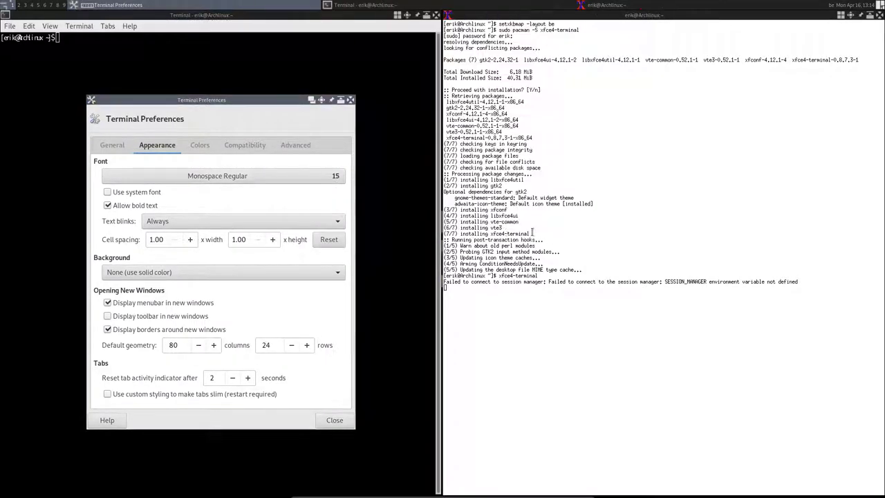
Look through the terminal's font choices again without changing the font, and close the preferences
left_click(212, 177)
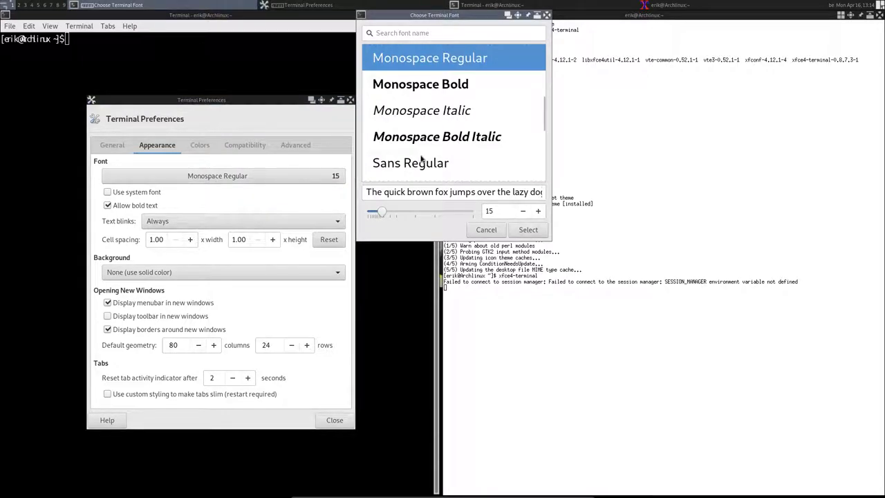
left_click(485, 230)
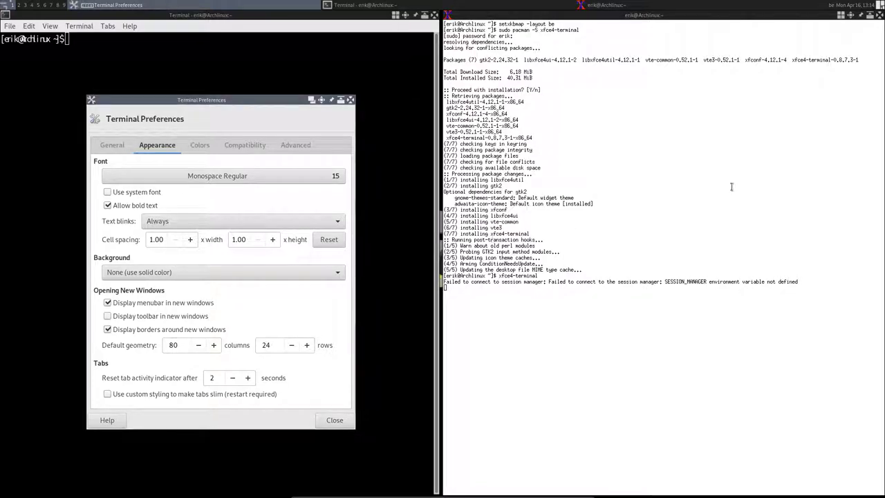
left_click(334, 421)
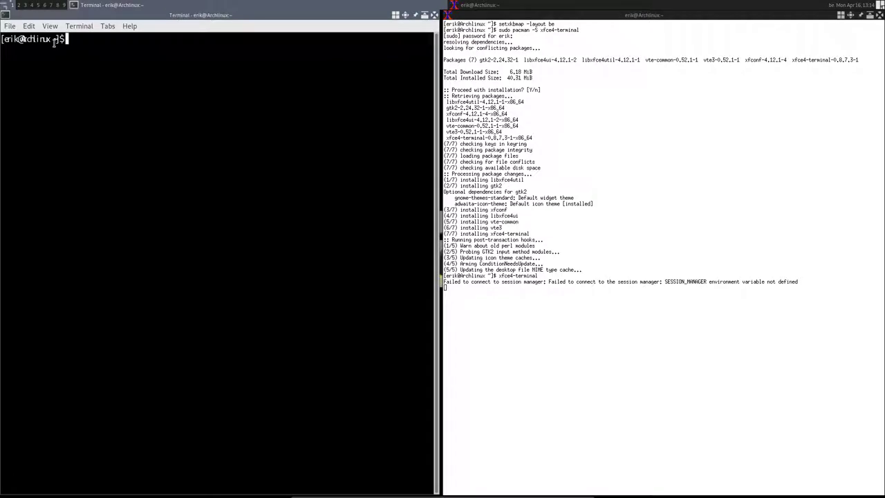
Highlight the shell prompt in the Xfce terminal to examine its letter spacing
left_click_drag(68, 39, 3, 39)
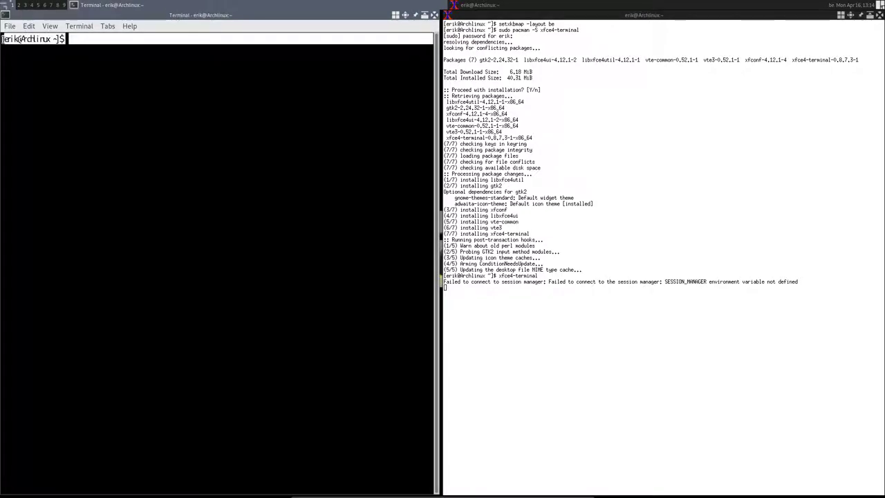
left_click(4, 39)
left_click_drag(69, 39, 3, 38)
left_click(90, 55)
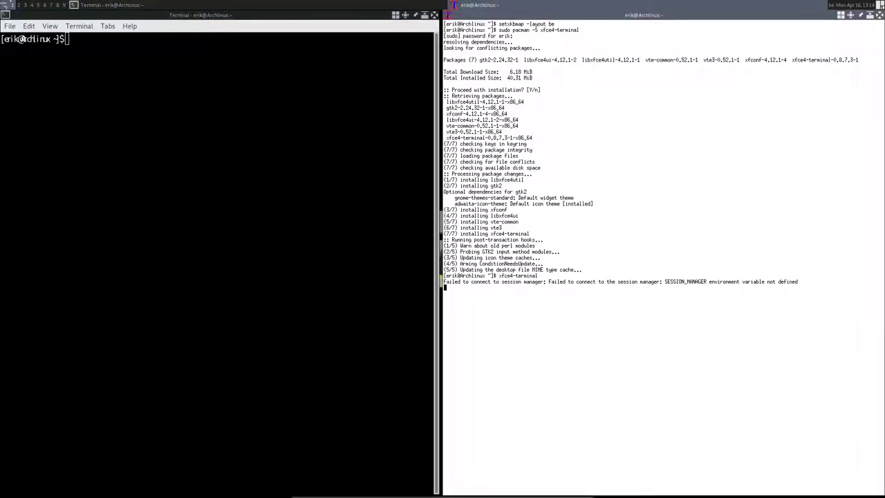
Install the noto-fonts package with pacman from the Xfce terminal
left_click(148, 97)
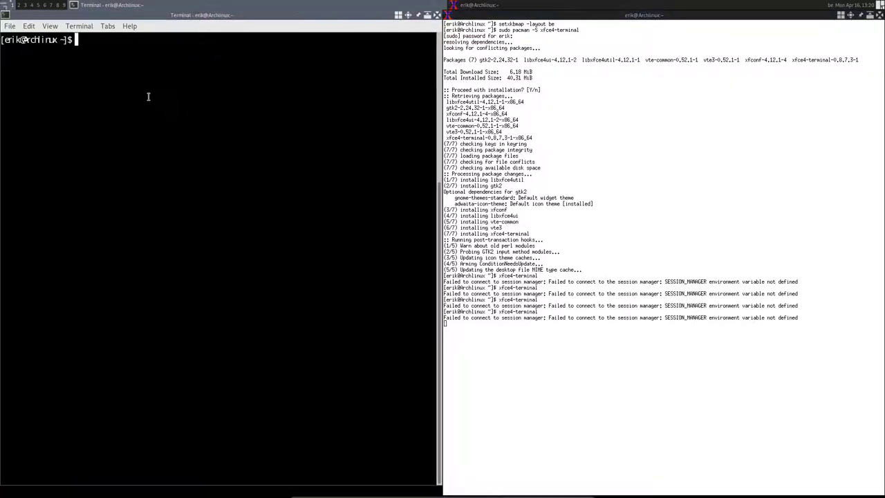
type("su")
key("BackSpace")
key("BackSpace")
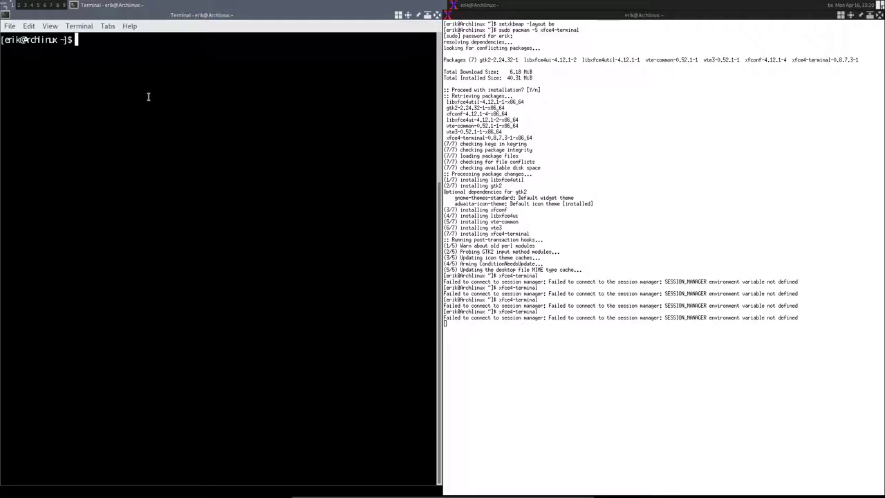
type("sudo pacman -S noto-fonts")
key("Return")
key("Return")
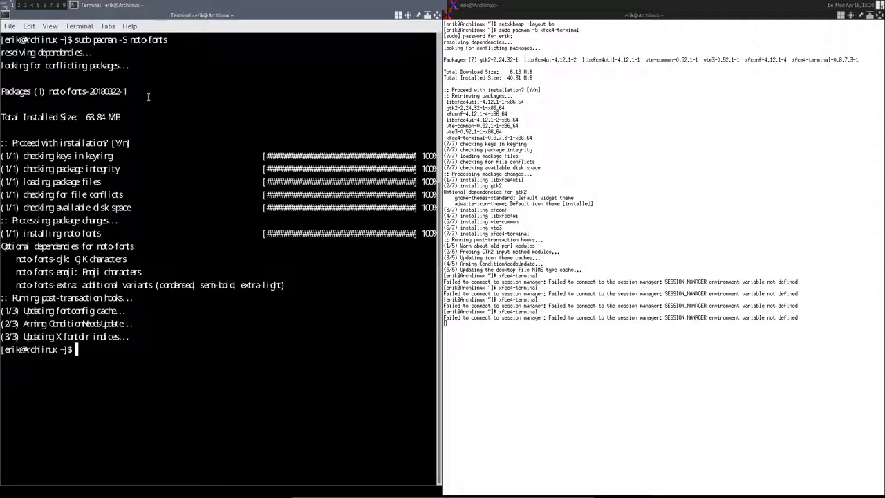
Set the Xfce terminal's font to Noto Sans Mono Medium and close the preferences
right_click(148, 97)
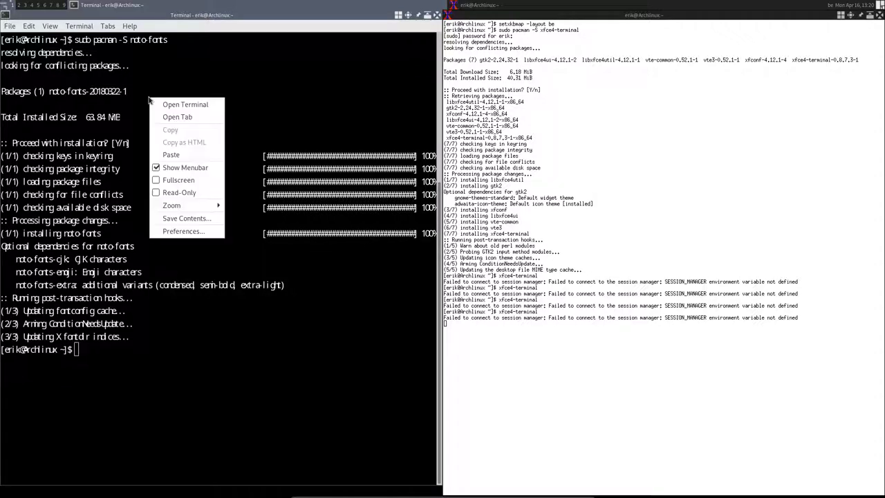
left_click(28, 28)
left_click(28, 28)
left_click(53, 102)
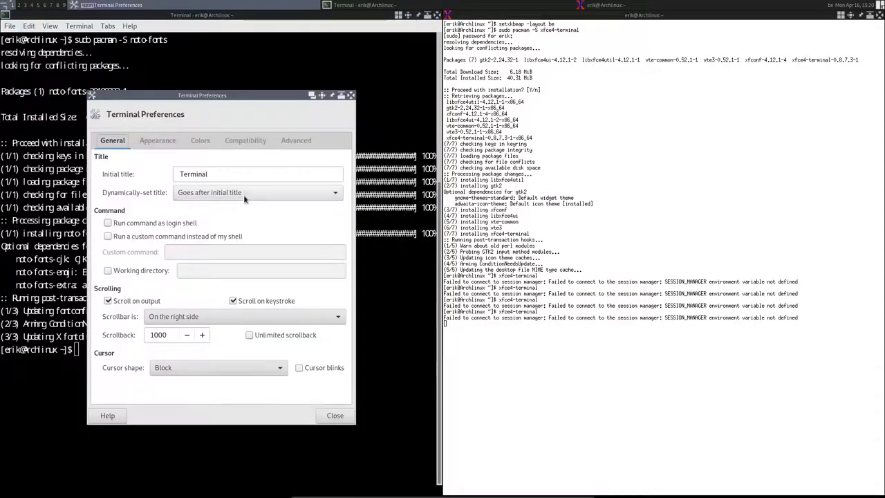
left_click(158, 141)
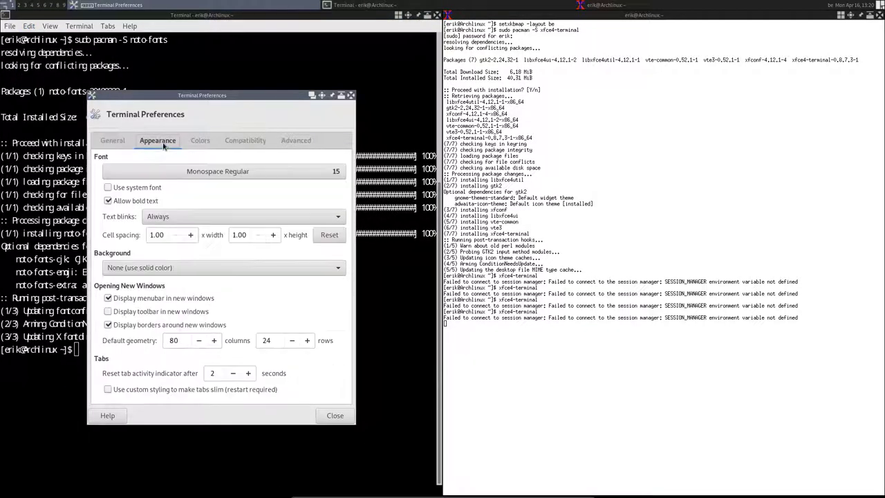
left_click(221, 172)
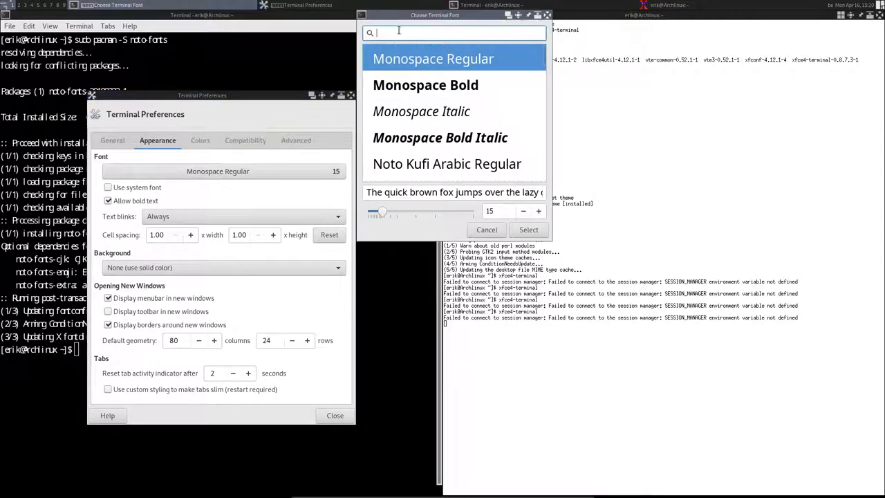
type("noto mono")
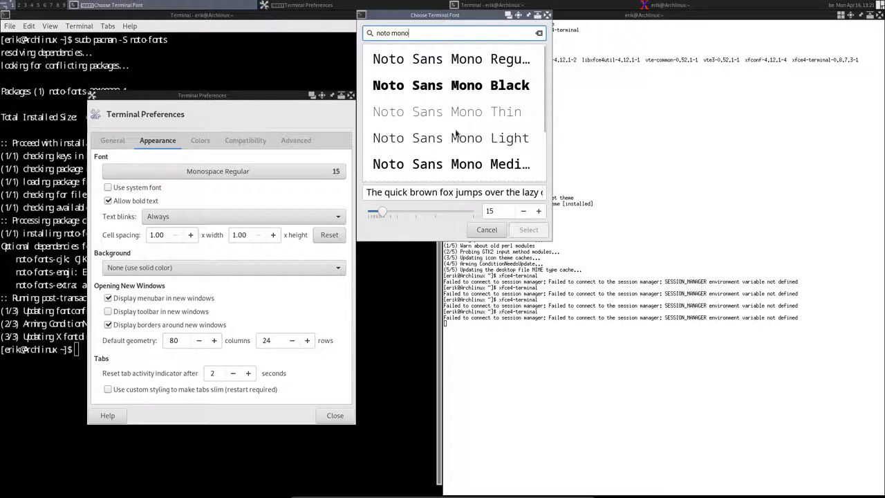
left_click(446, 165)
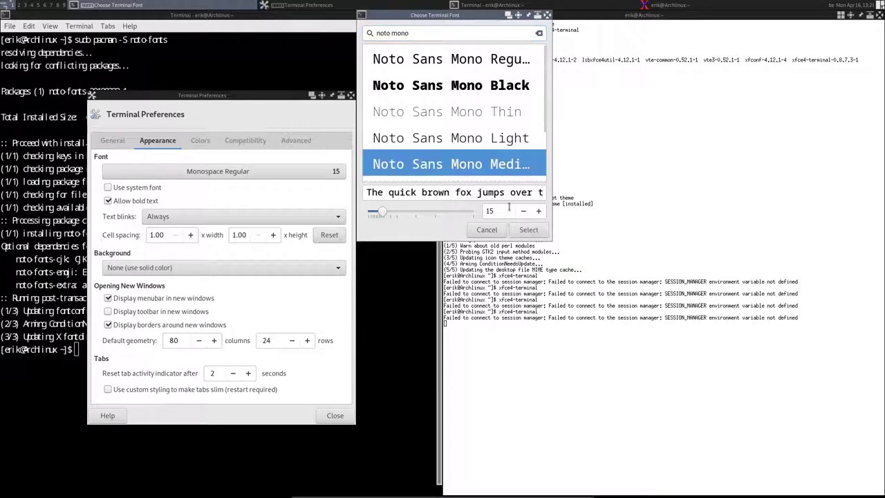
left_click(529, 229)
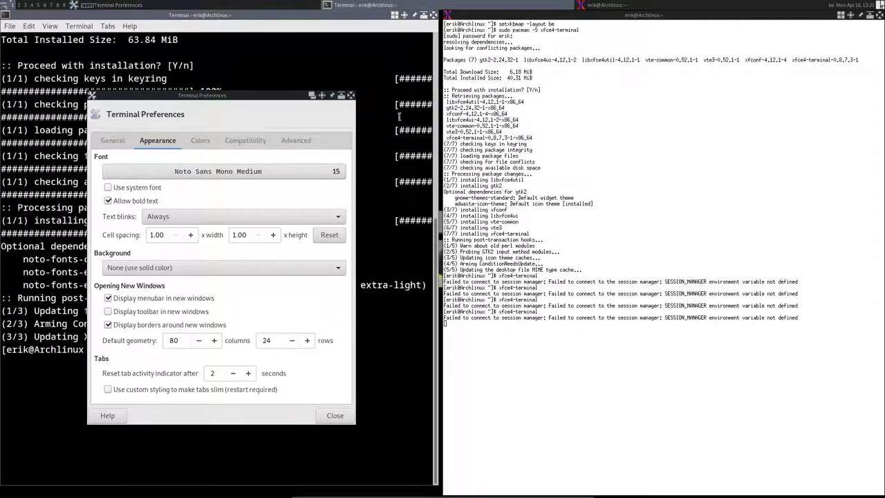
left_click(351, 96)
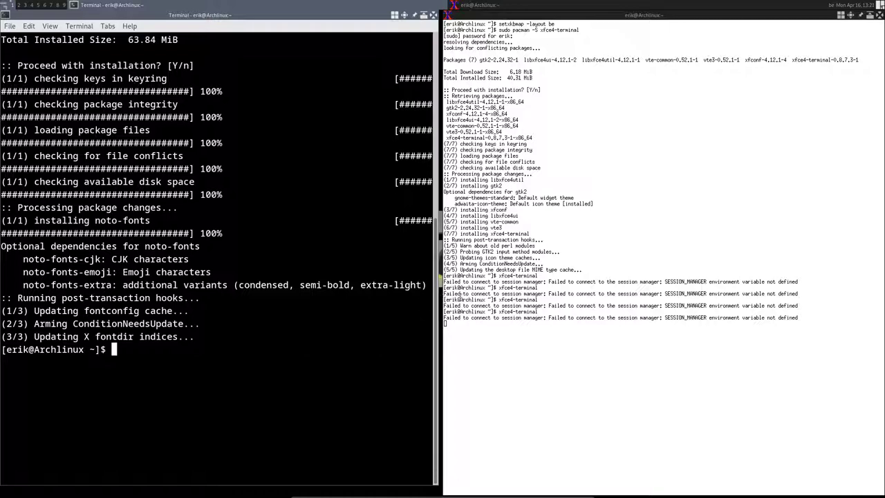
Install the git package with pacman in the Xfce terminal
left_click(456, 297)
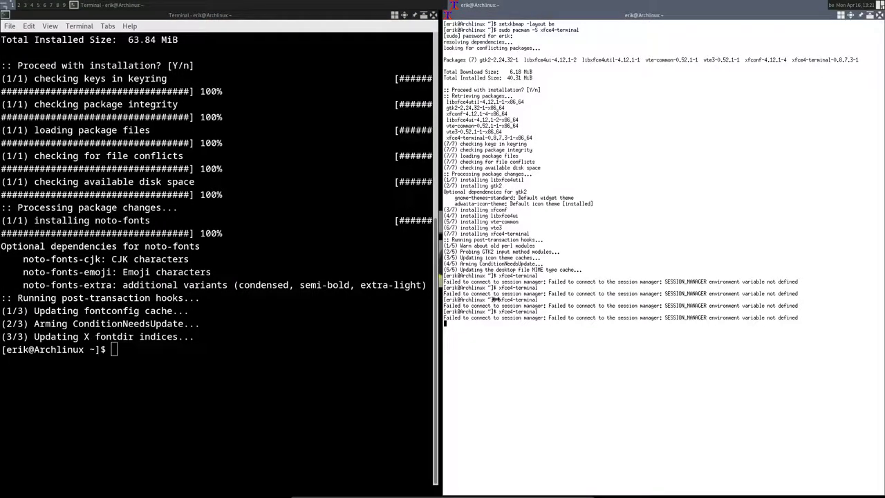
left_click(170, 244)
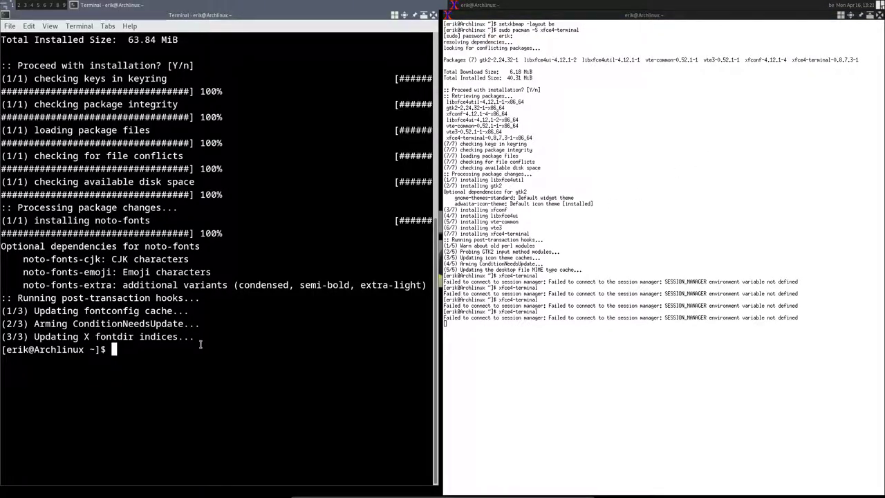
type("sudo pacman ")
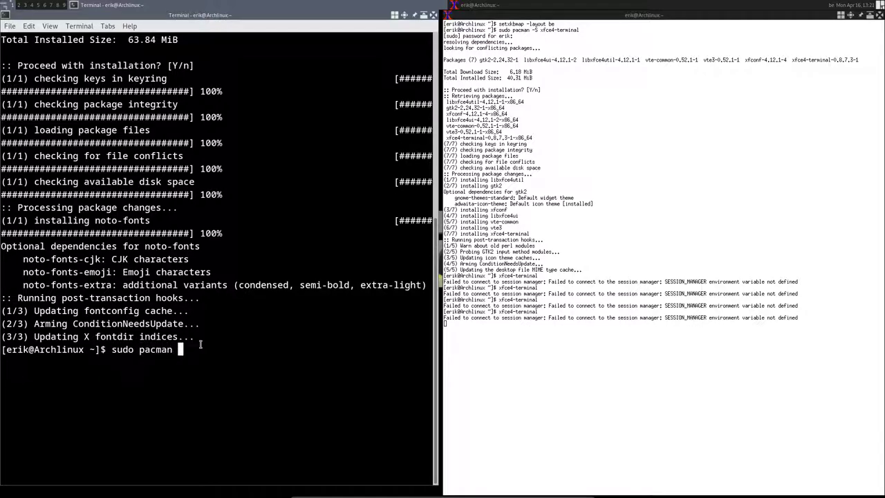
type("-S git")
key("Return")
key("Return")
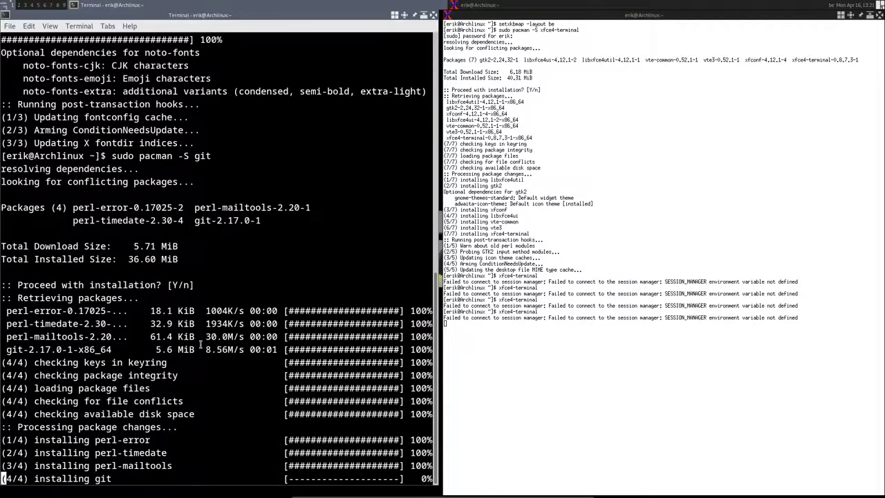
type("git clone https://gitbub")
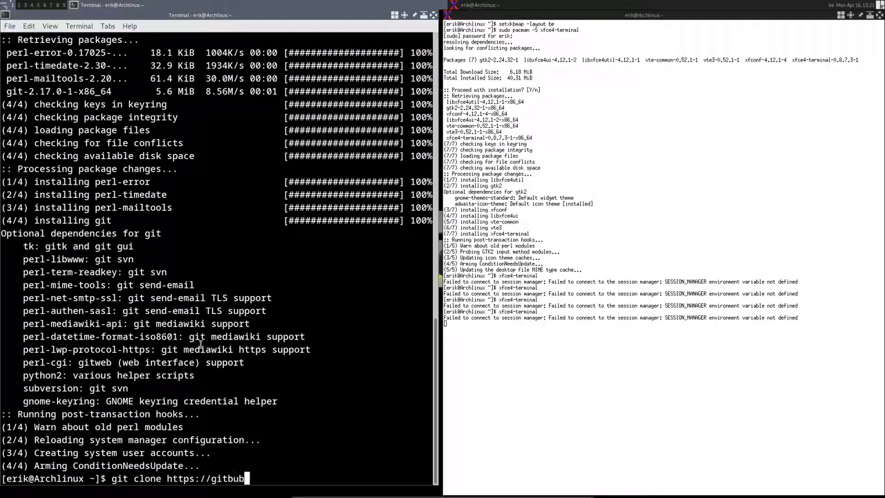
key("BackSpace")
key("BackSpace")
key("BackSpace")
type("hub.com/arcol")
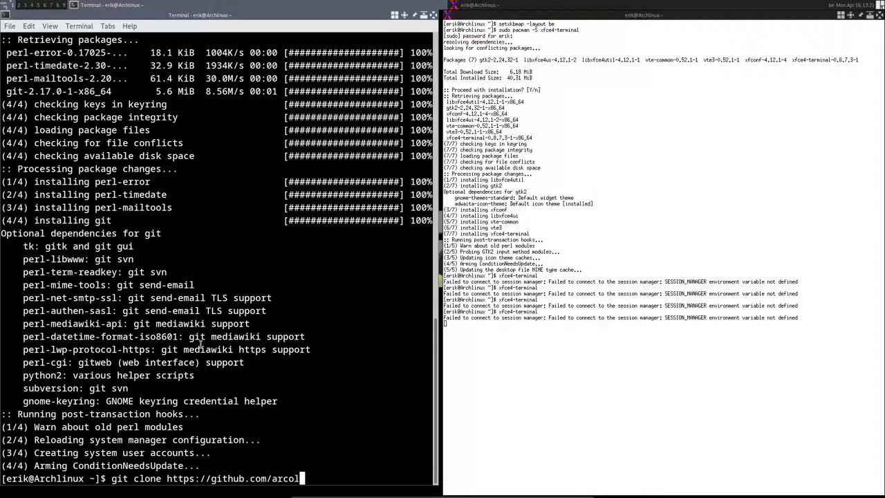
type("inuxd/arco")
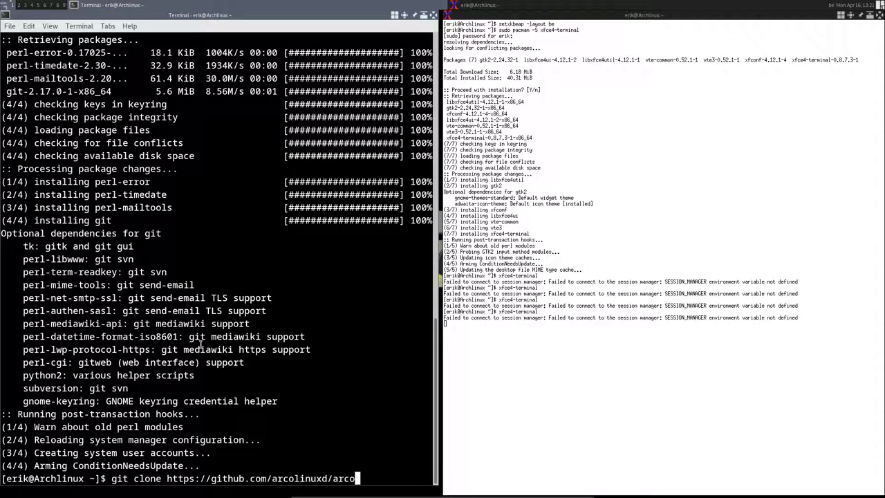
type("-awesome")
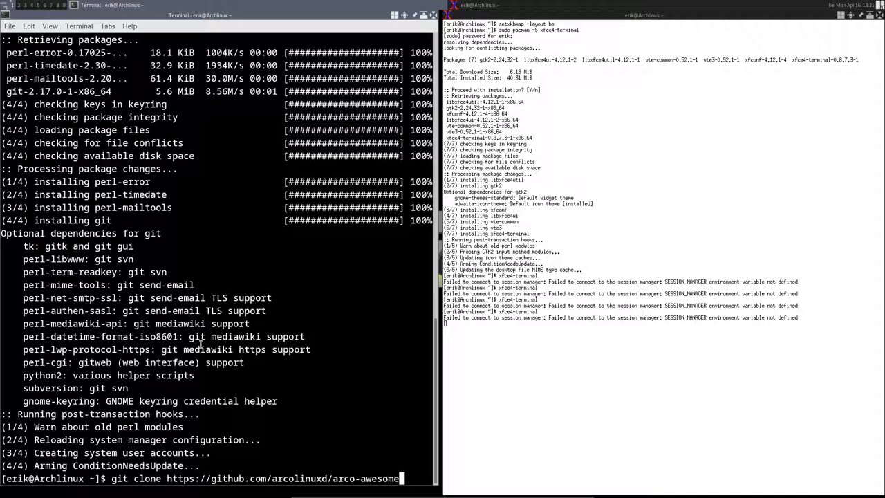
key("Return")
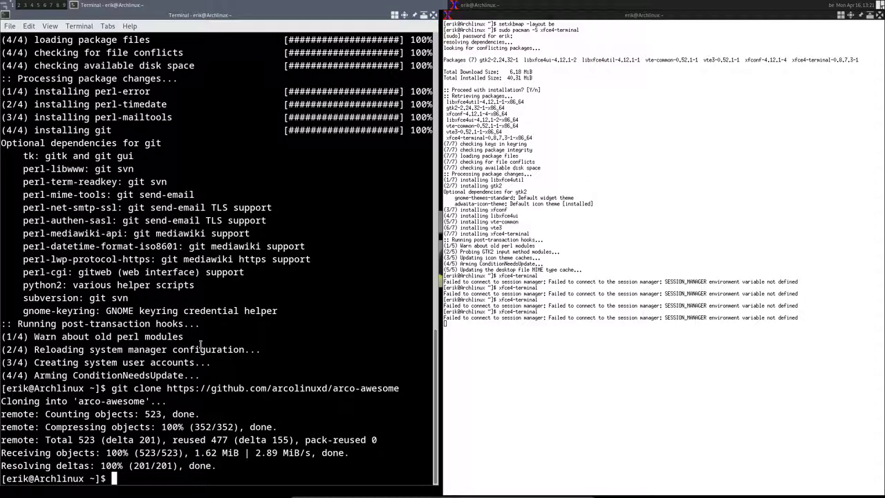
Change into the arco-awesome folder and list its contents
type("cd")
key("Tab")
key("Tab")
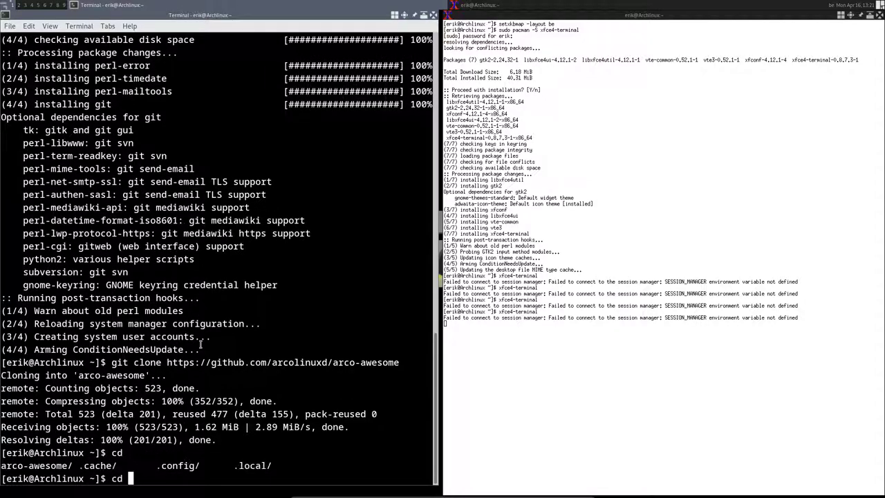
type("a")
key("Tab")
key("Return")
type("ls")
key("Return")
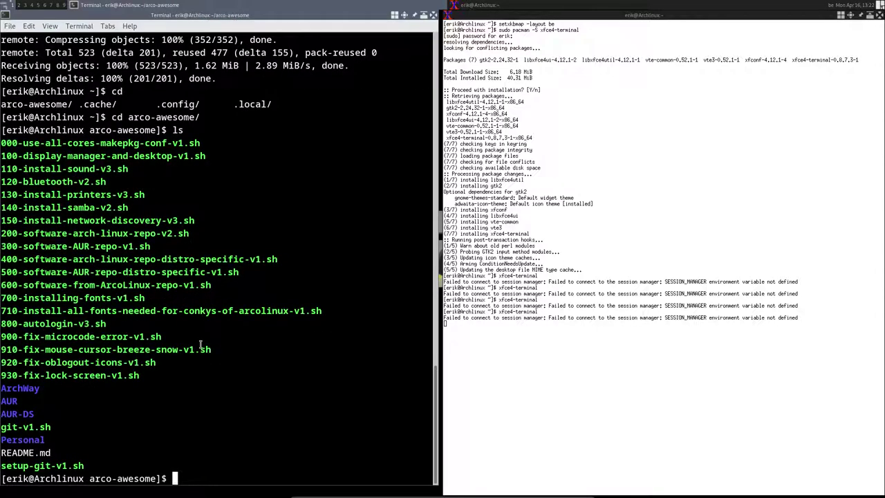
Run the 000-use-all-cores-makepkg-conf-v1.sh script from the arco-awesome folder
type("./000")
key("Tab")
key("Return")
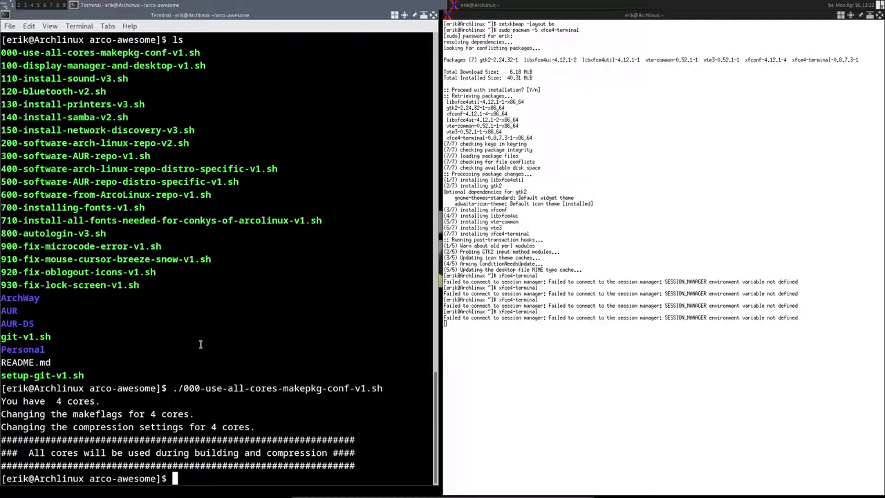
Run the 110-install-sound-v3.sh script to install the sound software
type("./")
type("100")
key("BackSpace")
key("BackSpace")
type("10")
key("Tab")
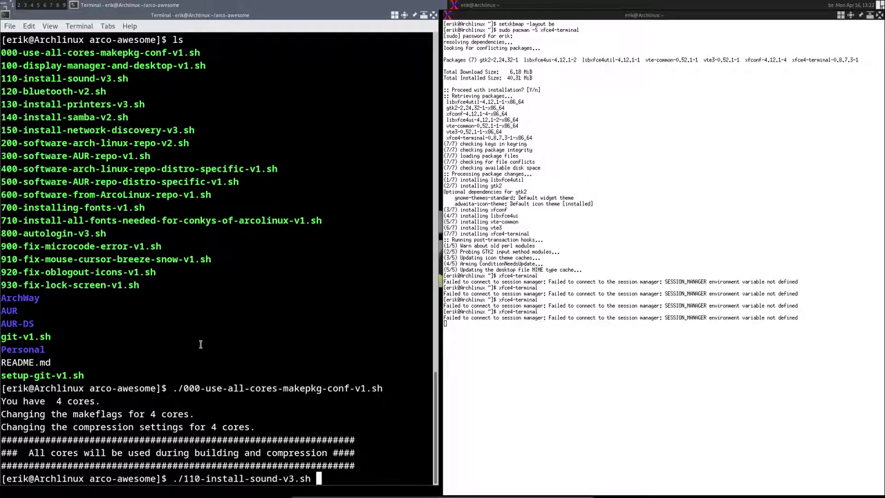
key("Return")
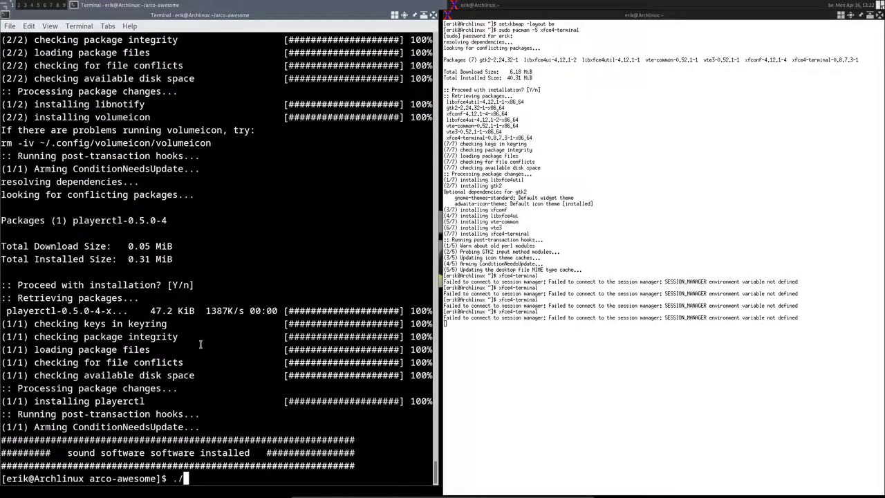
Run the 120-bluetooth-v2.sh script, followed by the 130-install-printers-v3.sh script
key("Return")
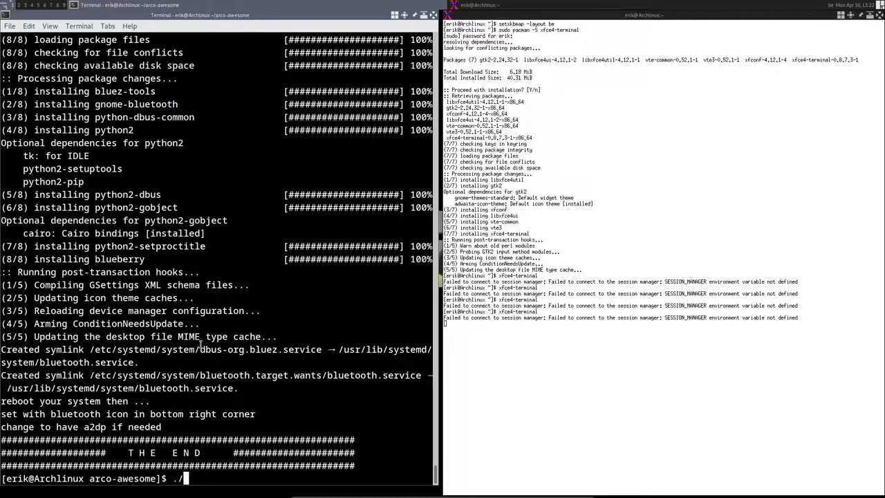
type("./13")
key("Tab")
key("Return")
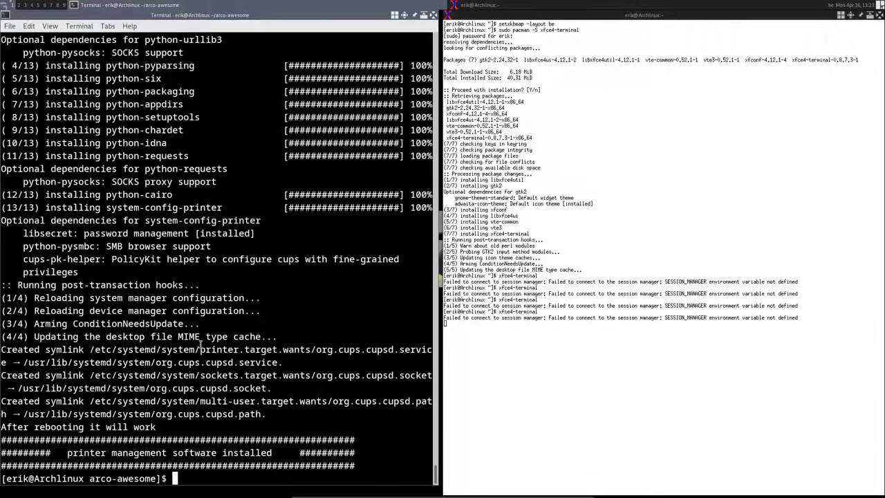
Run the 140-install-samba-v2.sh script, then install the missing wget package with pacman
type("./140-install-samba-v2.sh")
key("Return")
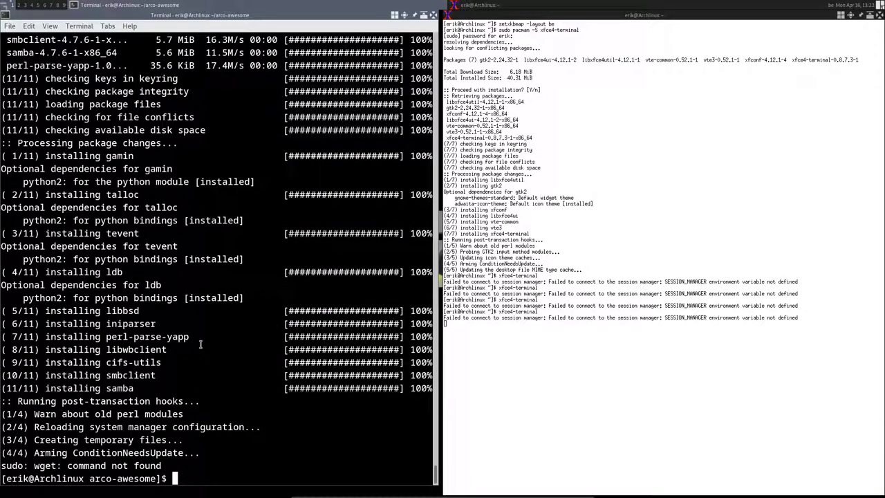
type("sudo pacma")
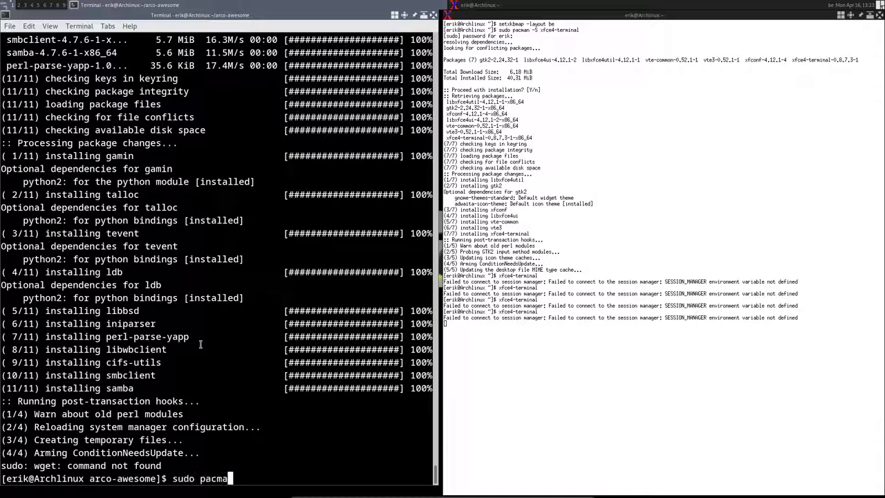
type("n -S wget")
key("Return")
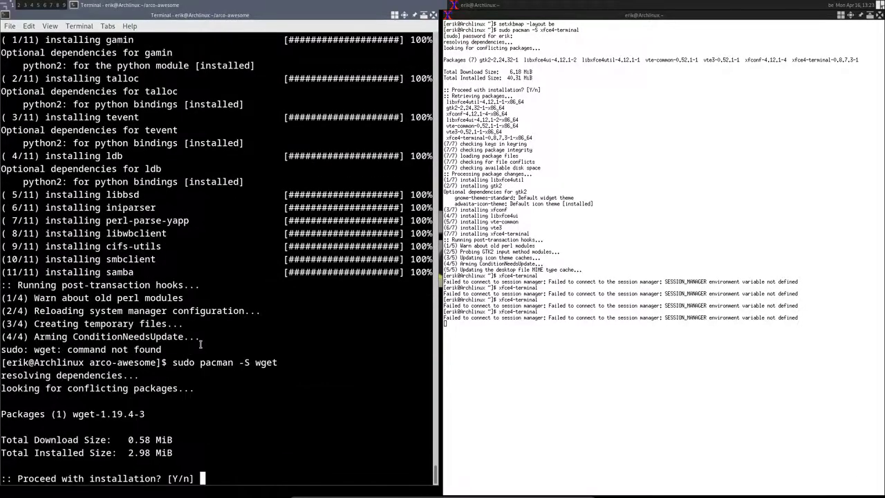
key("Return")
Rerun 140-install-samba-v2.sh, giving the user's login name and entering and repeating the new SMB password
key("Up")
key("Up")
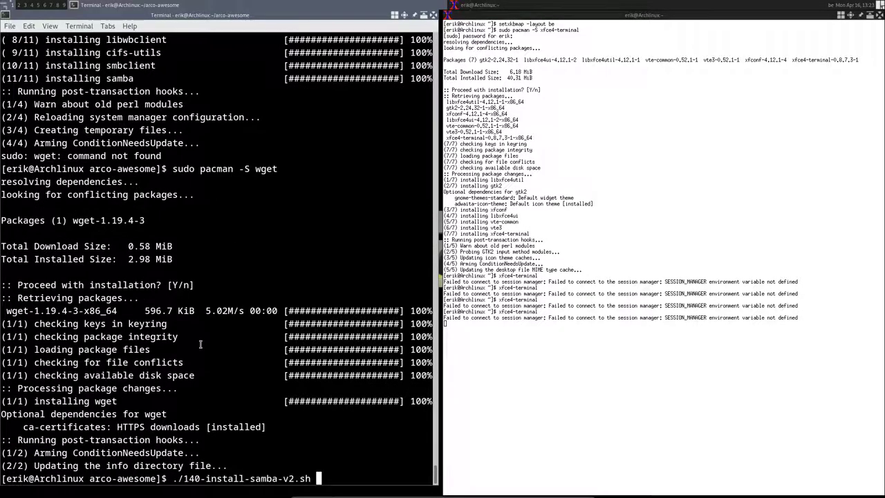
key("Return")
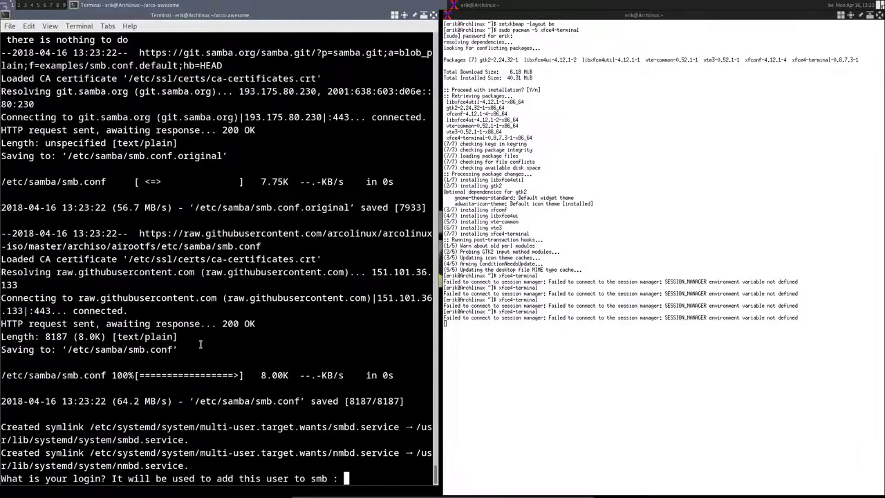
type("erik")
key("Return")
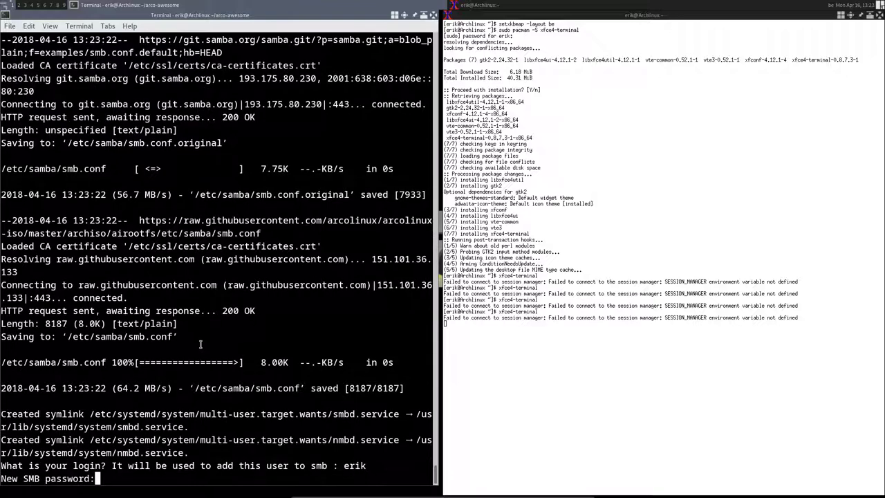
key("Return")
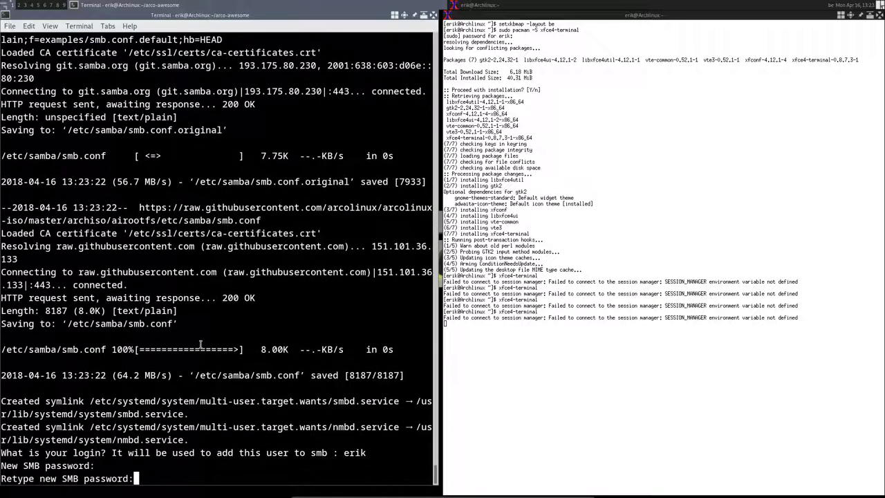
key("Return")
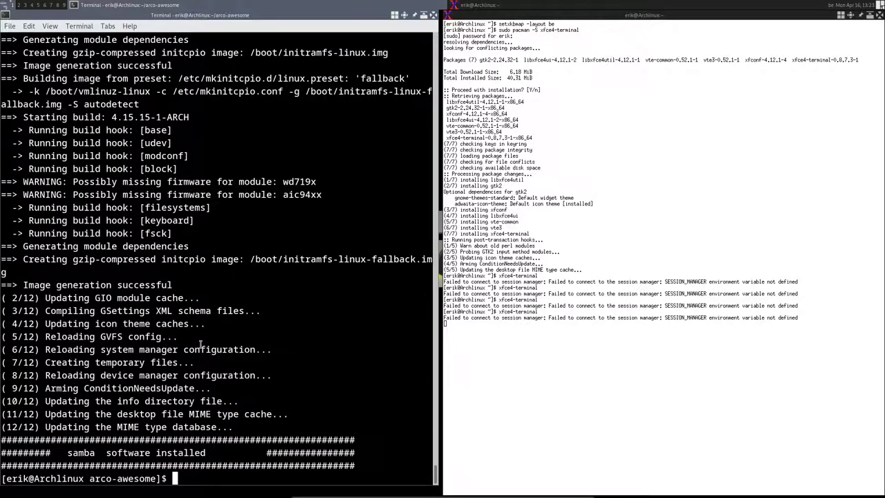
Run the 150-install-network-discovery-v3.sh script to install the network discovery software
type("./15")
key("Tab")
key("Return")
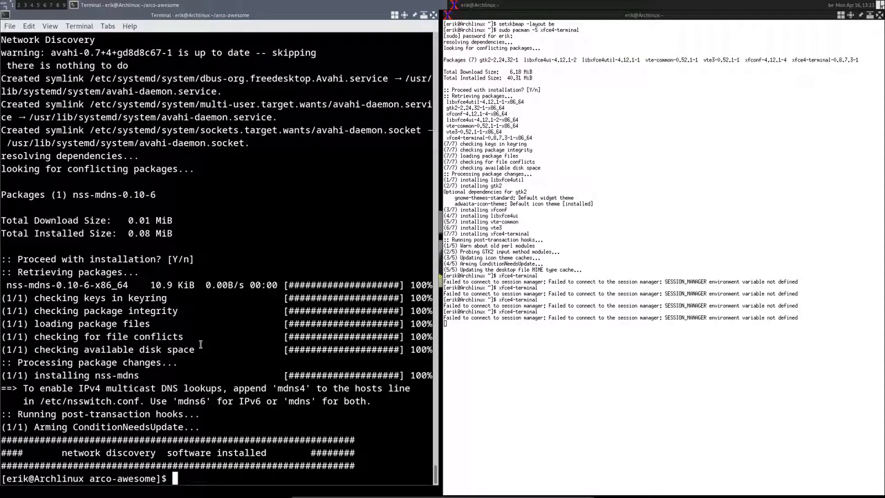
List the arco-awesome scripts again and run 200-software-arch-linux-repo-v2.sh
type("ls")
key("Return")
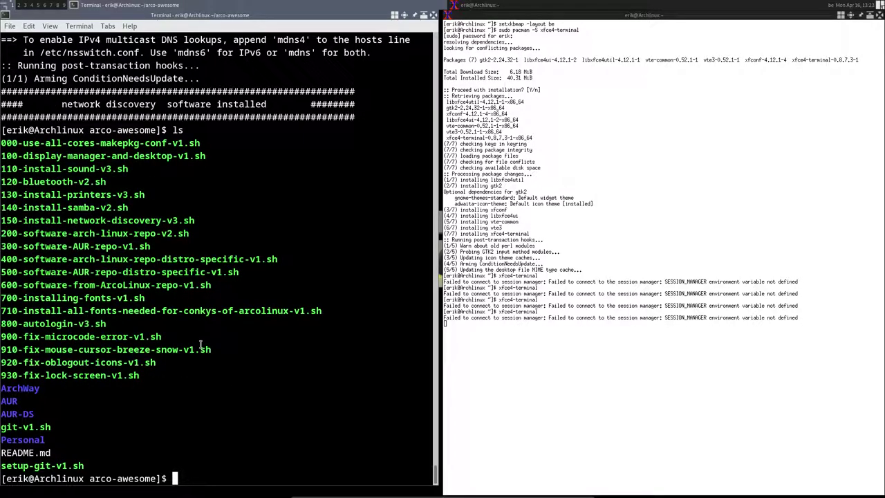
type("./200")
key("Tab")
key("Return")
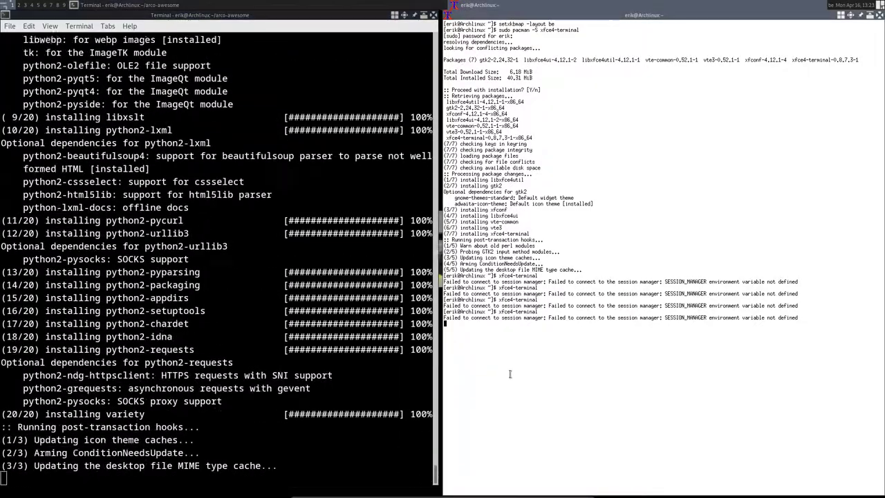
Open a terminal on workspace 3 and try repeatedly to install the thunar package with pacman
key("super+3")
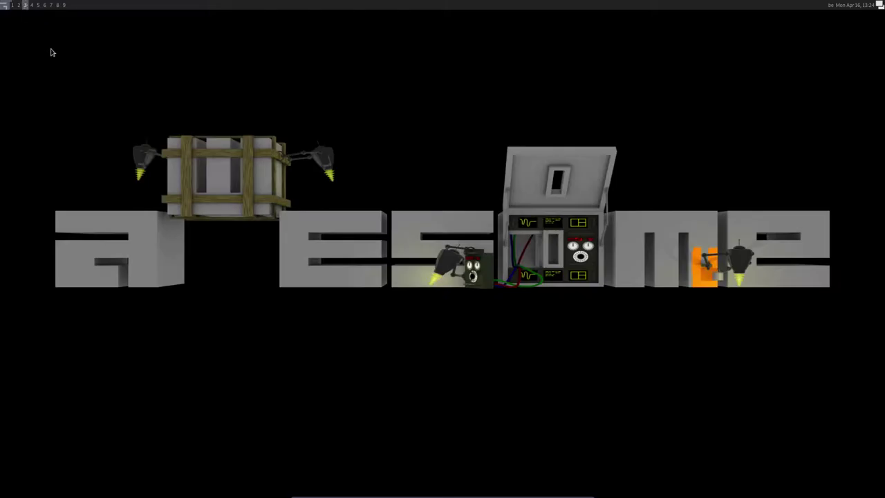
right_click(53, 52)
left_click(74, 60)
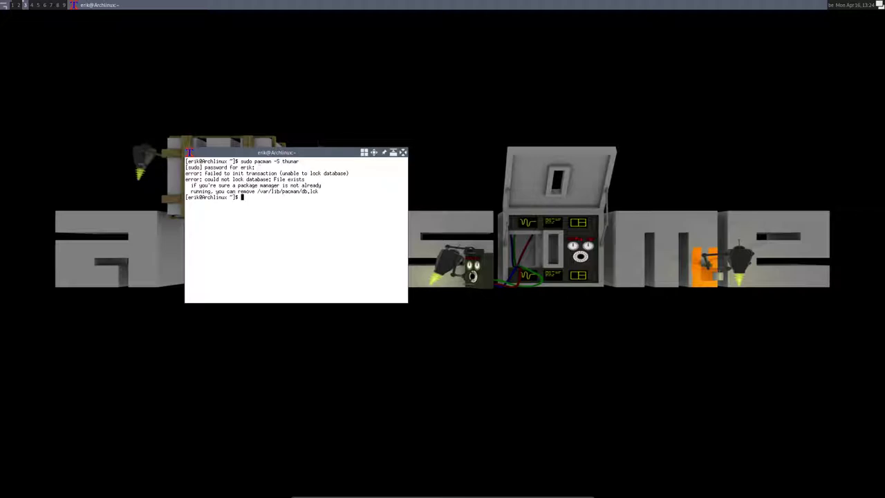
key("Up")
key("Return")
key("Up")
key("Return")
key("Up")
key("Return")
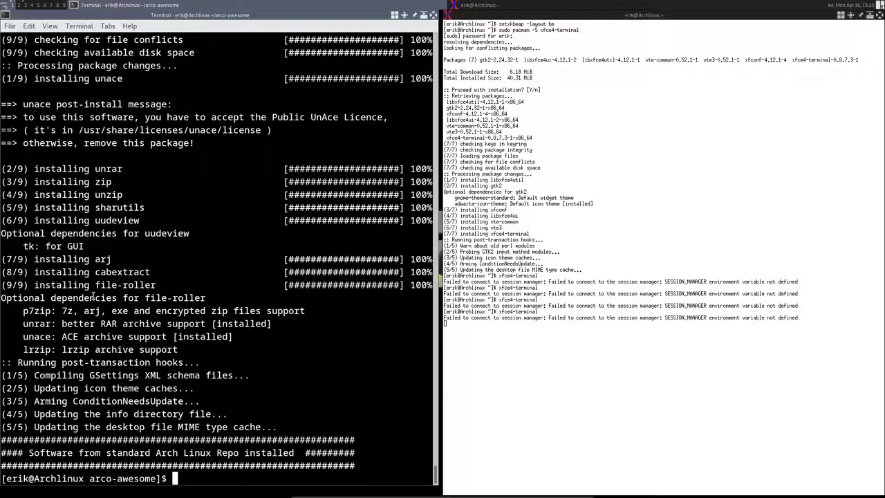
List the arco-awesome scripts and open 300-software-AUR-repo-v1.sh in nano
type("ls")
key("Return")
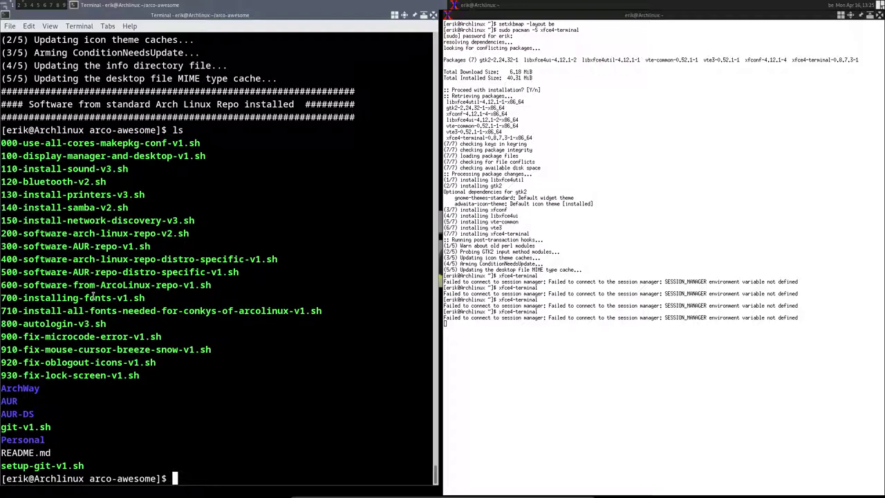
type("./")
type("30")
key("BackSpace")
key("BackSpace")
key("BackSpace")
key("BackSpace")
type("nano /")
key("BackSpace")
type("300")
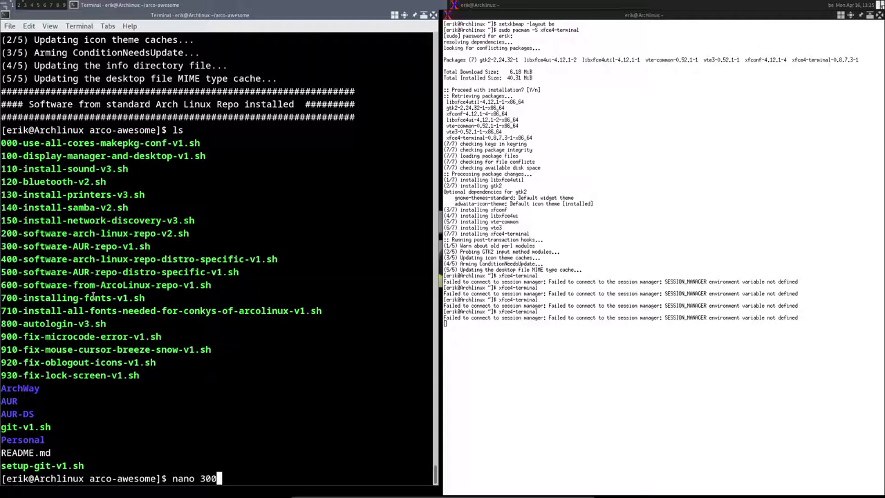
key("Tab")
key("Return")
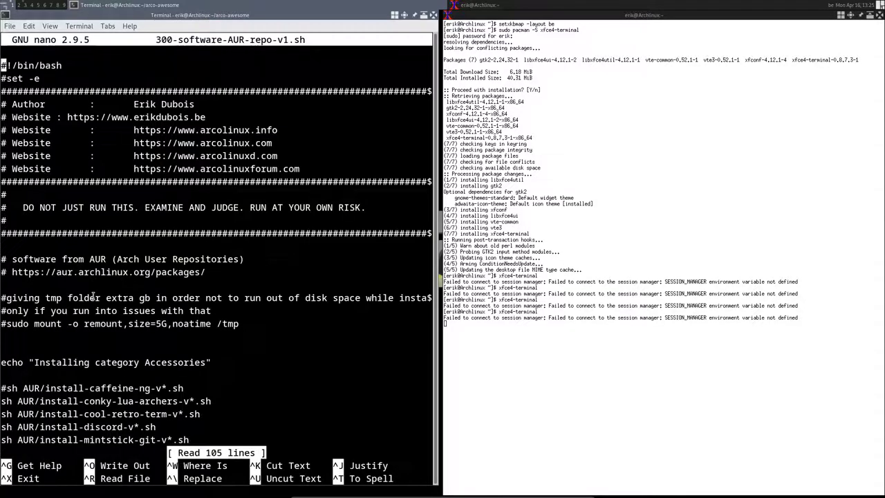
Comment out the AUR/install-discord-v*.sh line in 300-software-AUR-repo-v1.sh, save the file and exit nano
key("Down")
key("Down")
key("Down")
key("Down")
key("Down")
key("Down")
key("Down")
key("Down")
key("Down")
key("Down")
key("Down")
key("Down")
key("Down")
key("Down")
key("Down")
key("Down")
key("Down")
key("Down")
key("Down")
key("Down")
key("Down")
key("Down")
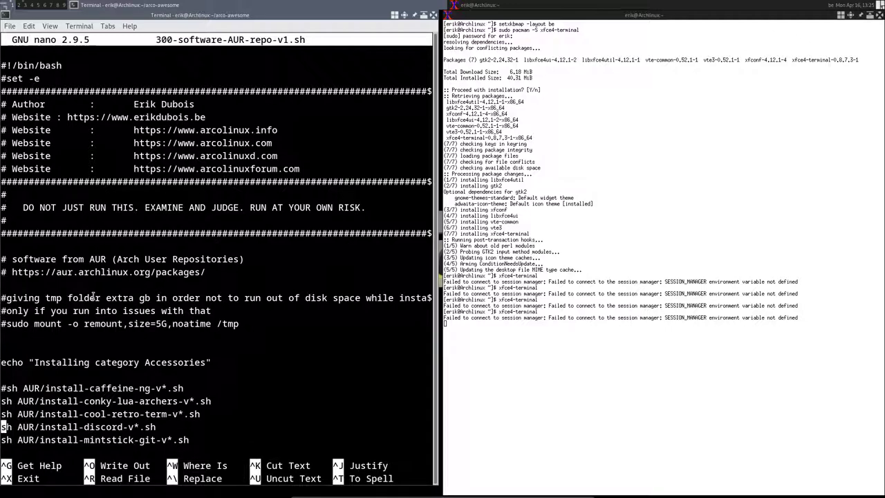
type("#")
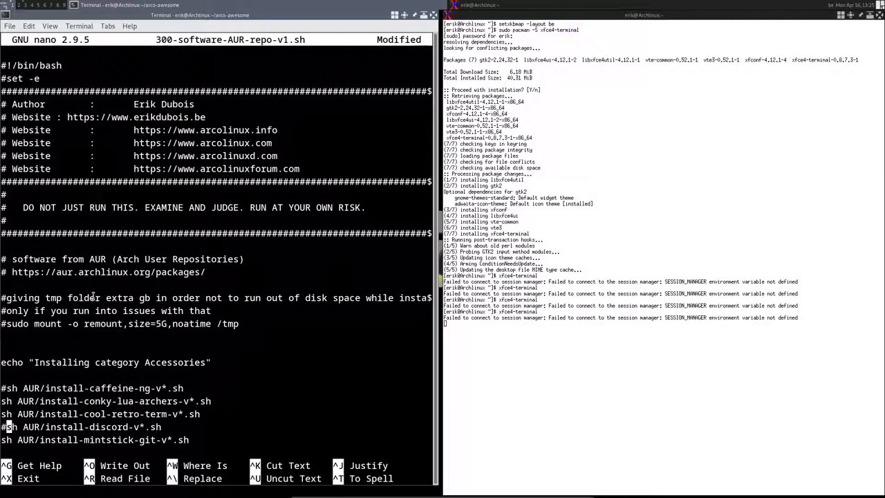
key("ctrl+s")
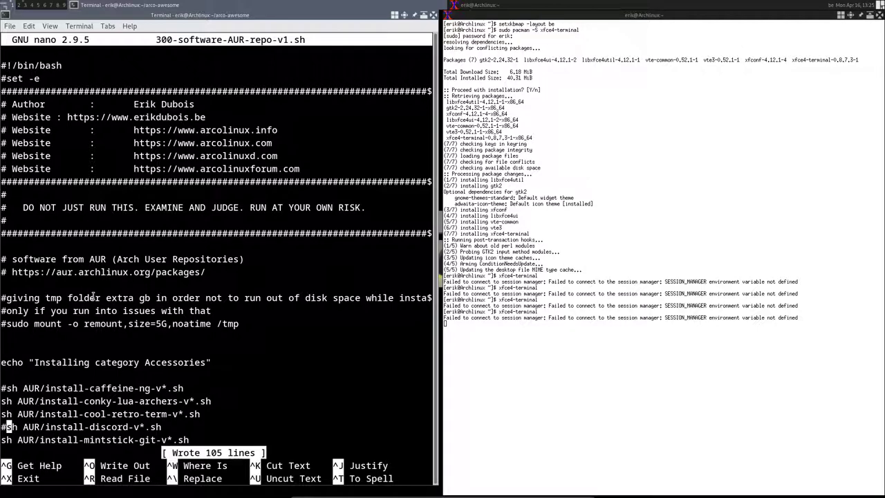
key("ctrl+x")
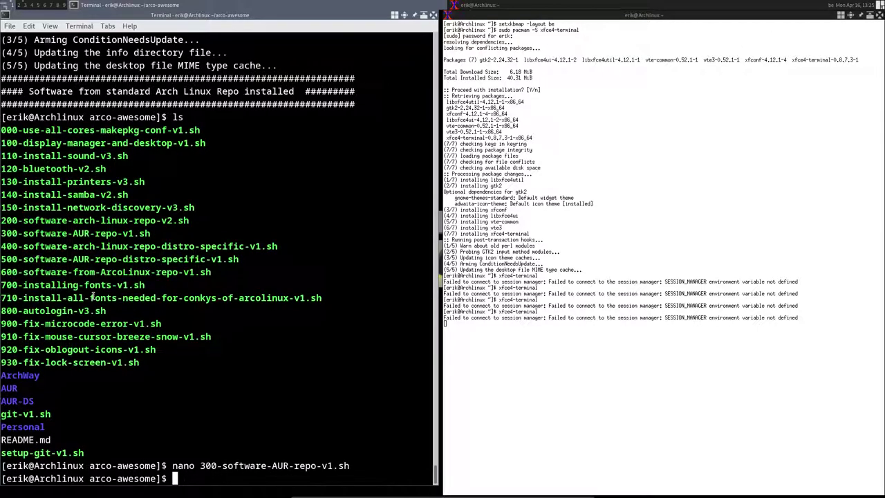
Run the edited 300-software-AUR-repo-v1.sh script to install the AUR software
type("./3")
key("Tab")
key("Return")
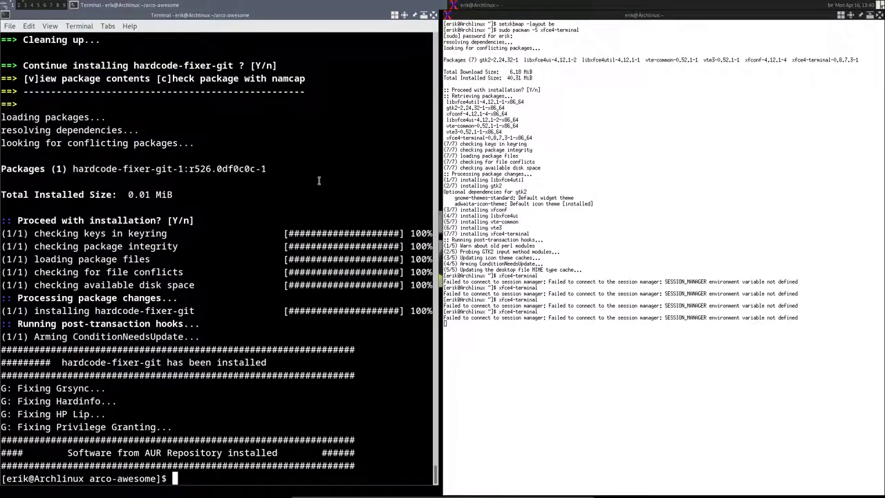
Run the 400-software-arch-linux-repo-distro-specific-v1.sh script
type("./300-software-AUR-repo-v1.sh")
key("ctrl+u")
type("./400")
key("Tab")
key("Return")
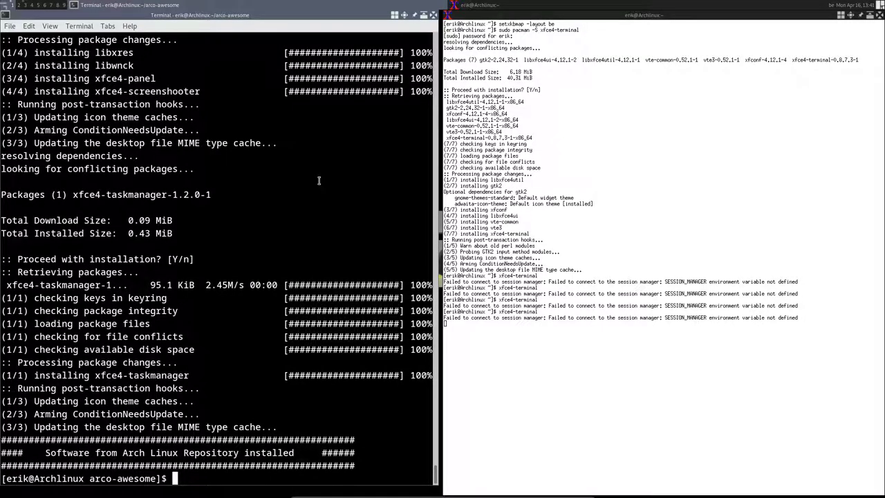
List the arco-awesome scripts and run 500-software-AUR-repo-distro-specific-v1.sh
type("ls")
key("Return")
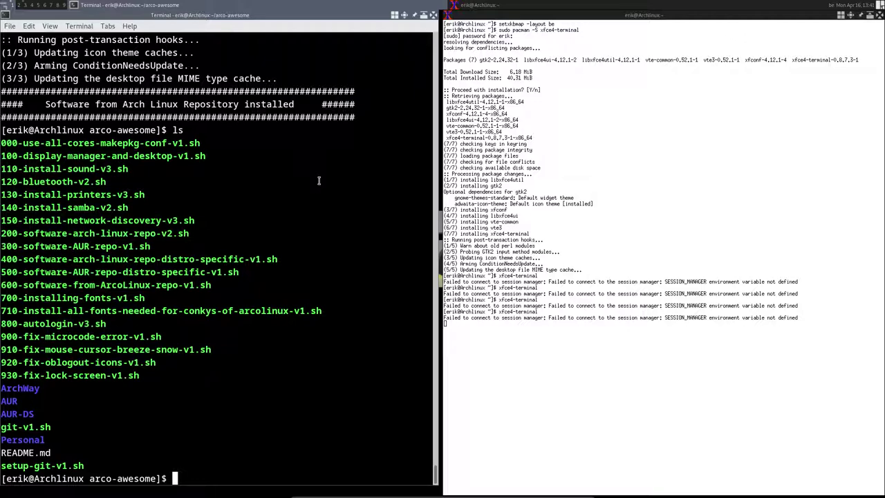
type("./4")
key("Tab")
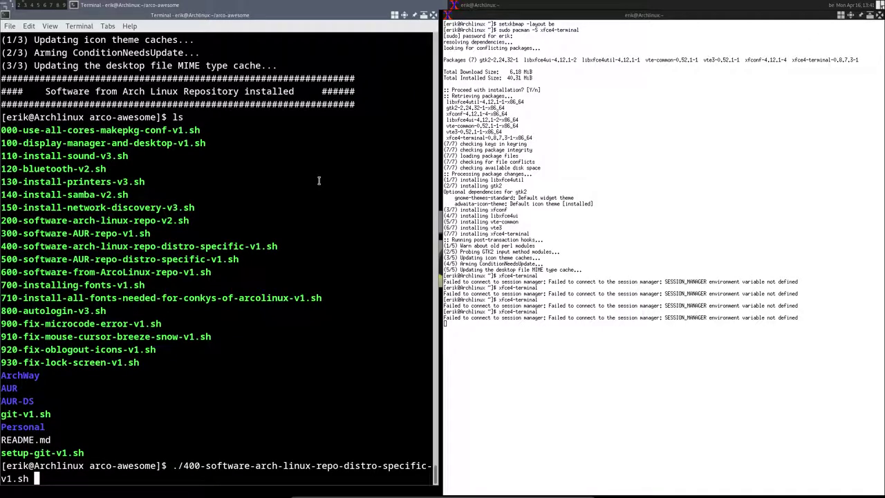
key("Up")
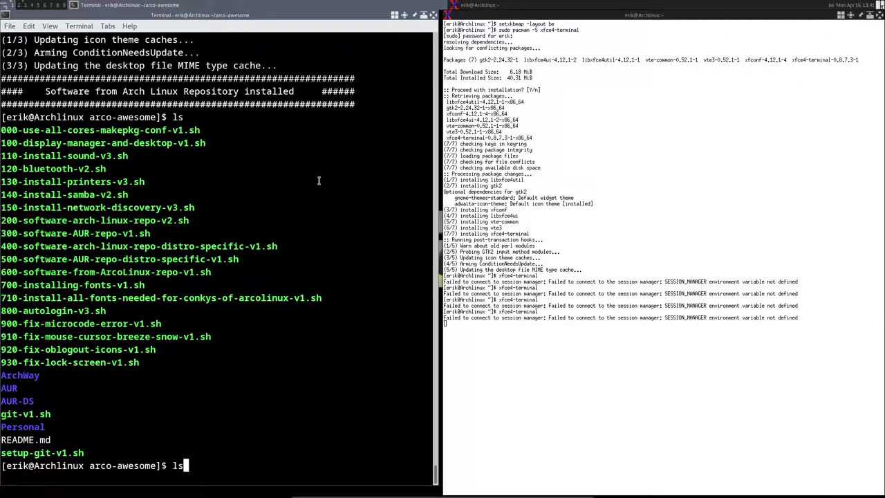
type("./")
key("BackSpace")
key("BackSpace")
key("BackSpace")
key("BackSpace")
type("./50")
key("Tab")
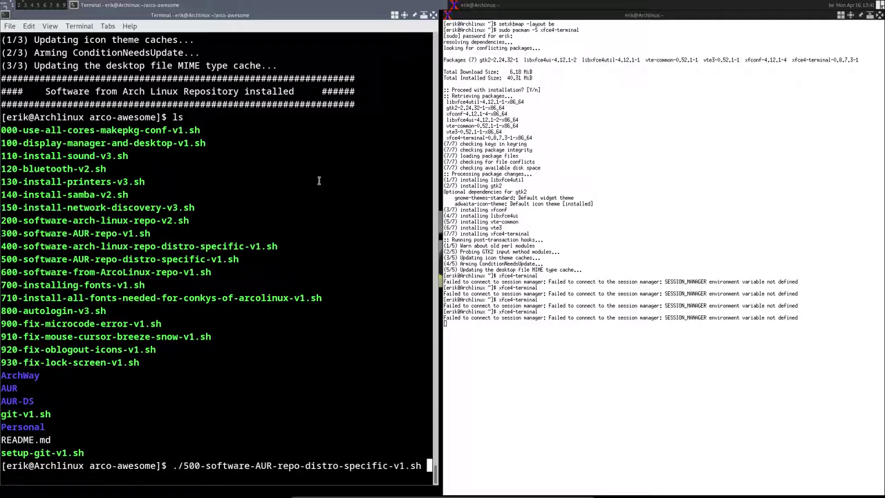
key("Return")
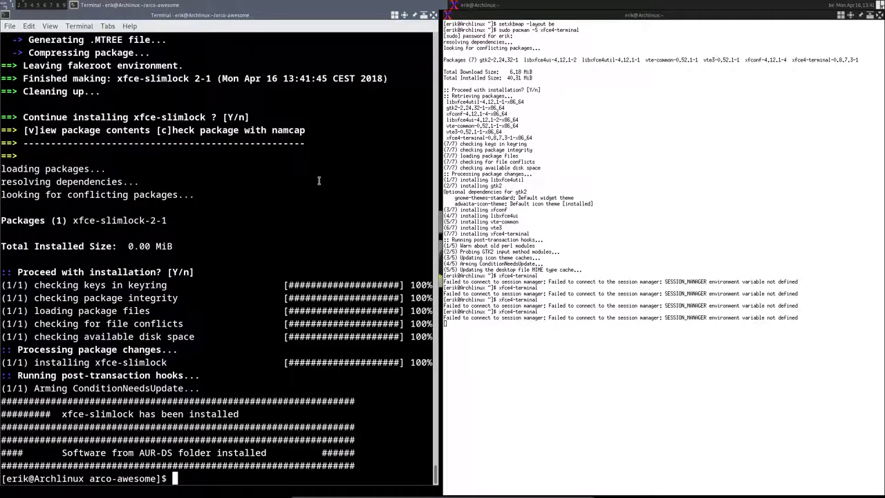
List the arco-awesome scripts and try to run 600-software-from-ArcoLinux-repo-v1.sh
type("ls")
key("Return")
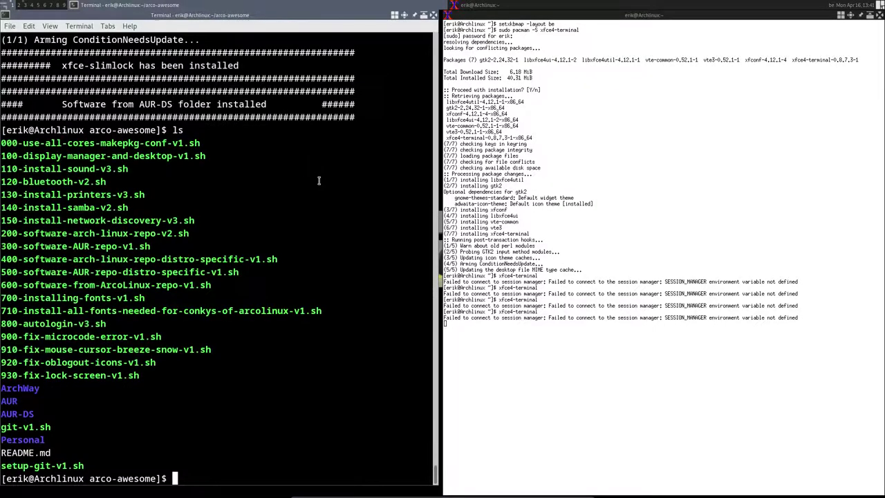
type("./6")
key("Tab")
key("Return")
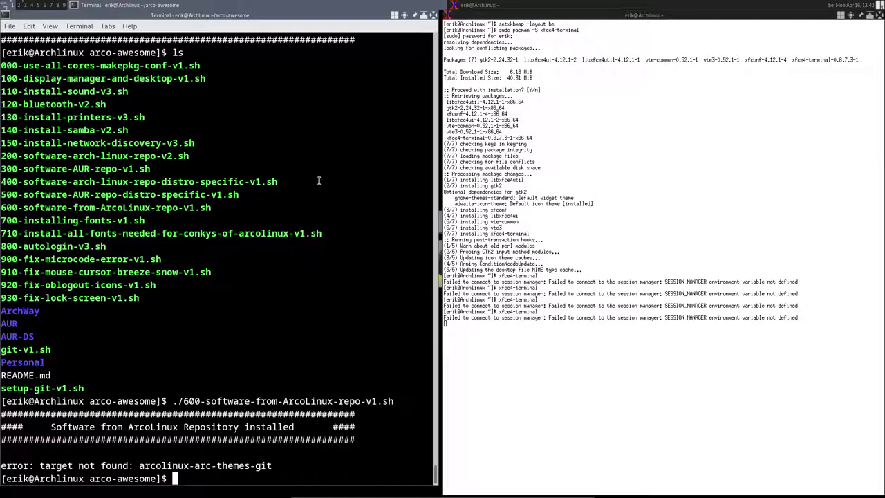
Change into the ArchWay folder inside arco-awesome and list its scripts
type("ls")
key("Return")
type("cd Arc")
key("Tab")
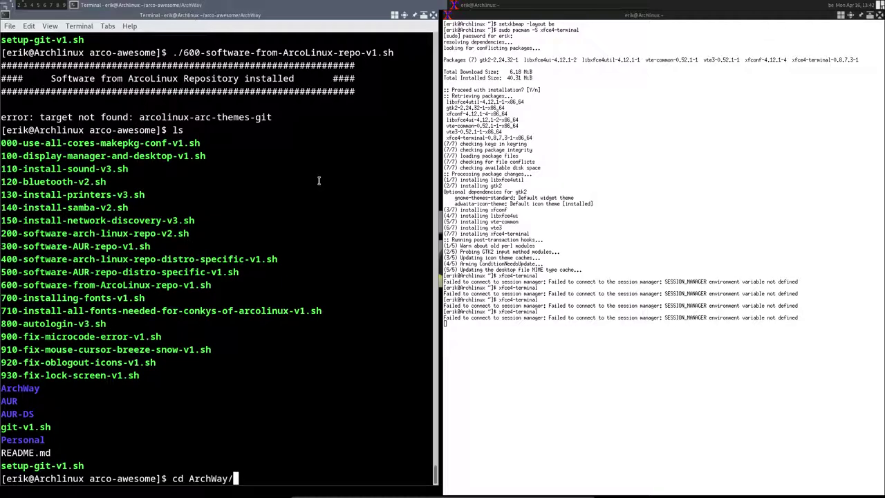
key("Return")
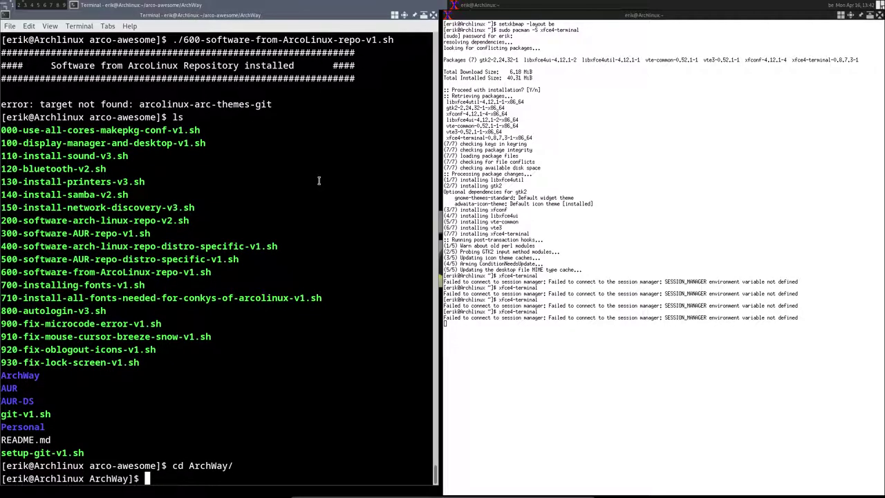
type("ls")
key("Return")
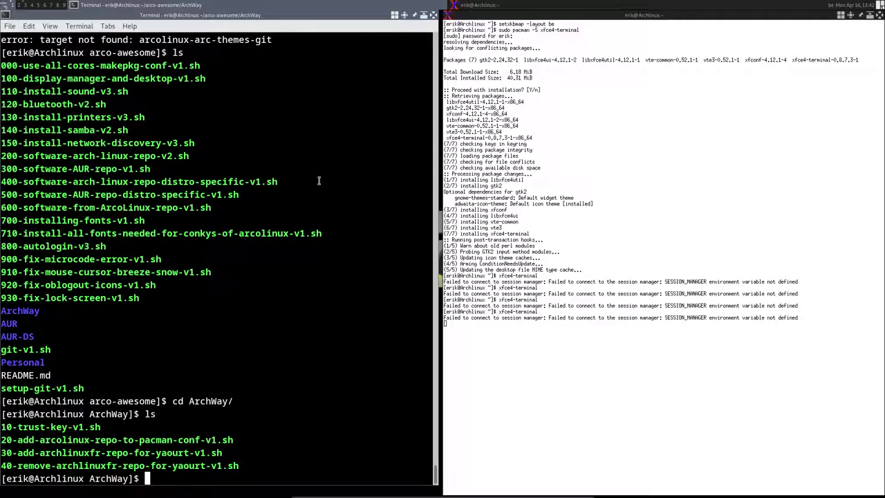
Run the 10-trust-key-v1.sh script to import and trust the ArcoLinux signing key
type("yaourt")
key("BackSpace")
key("BackSpace")
key("BackSpace")
key("BackSpace")
key("BackSpace")
key("BackSpace")
key("BackSpace")
type("./1")
key("Tab")
key("Return")
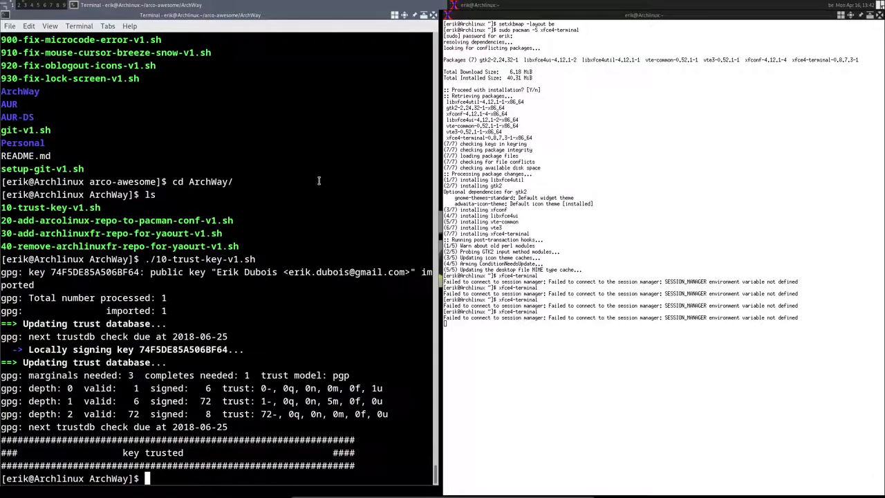
Run 20-add-arcolinux-repo-to-pacman-conf-v1.sh and synchronize the package databases with sudo pacman -Sy
type("./2")
key("Tab")
key("Return")
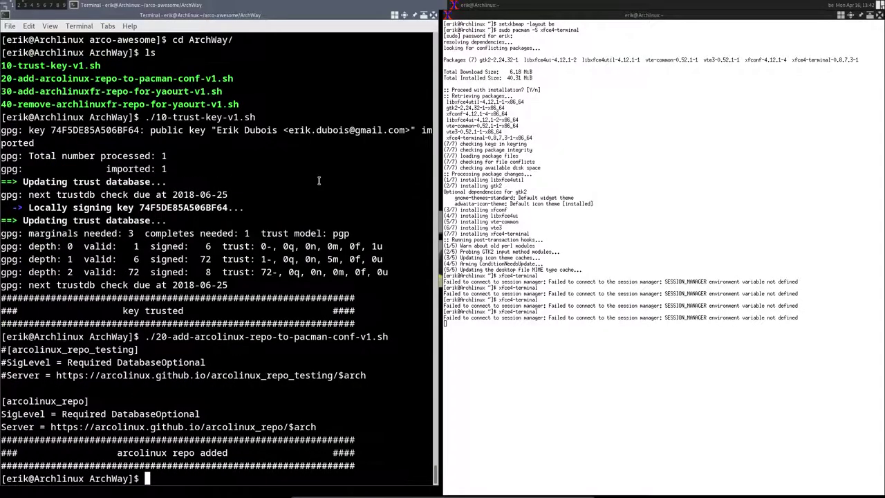
type("sudo pacman -S")
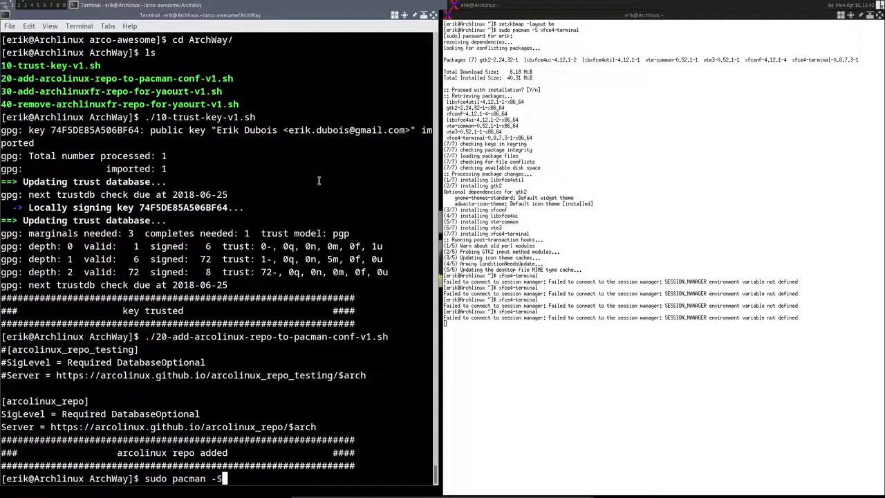
type("y")
key("Return")
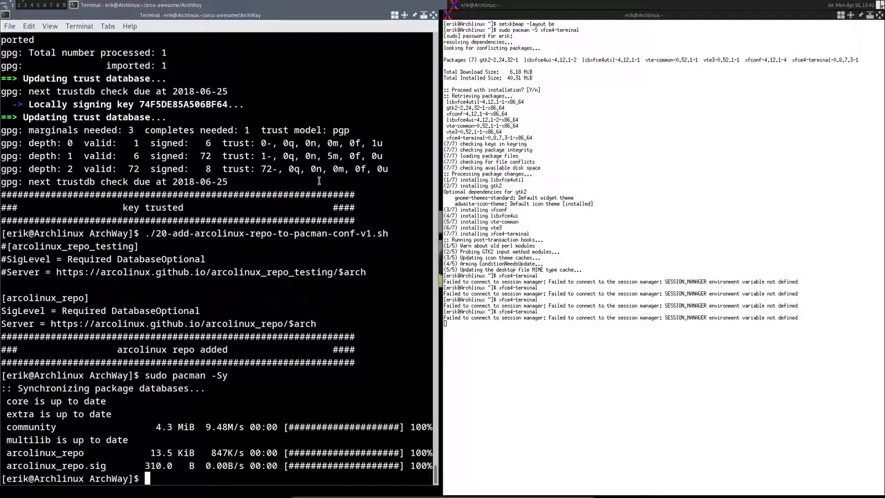
Check the current directory, return to the arco-awesome folder and rerun 600-software-from-ArcoLinux-repo-v1.sh
type("pwd")
key("Return")
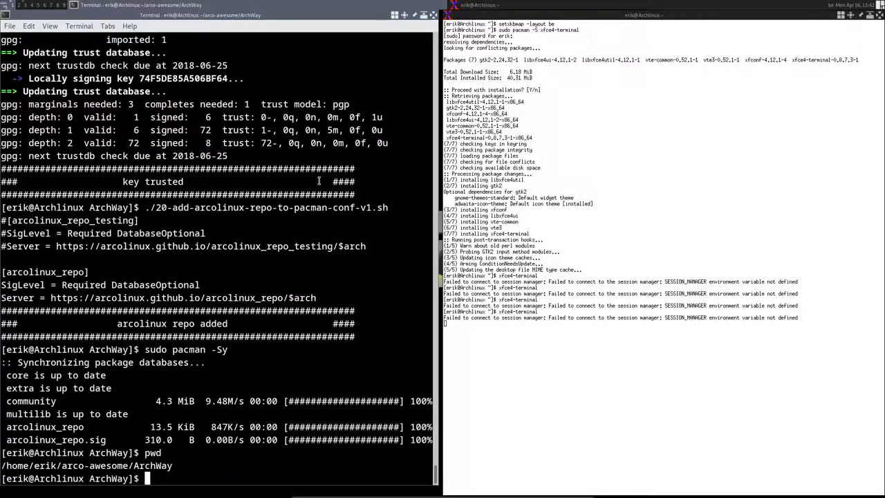
type("cd ..")
key("Return")
type("ls")
key("Return")
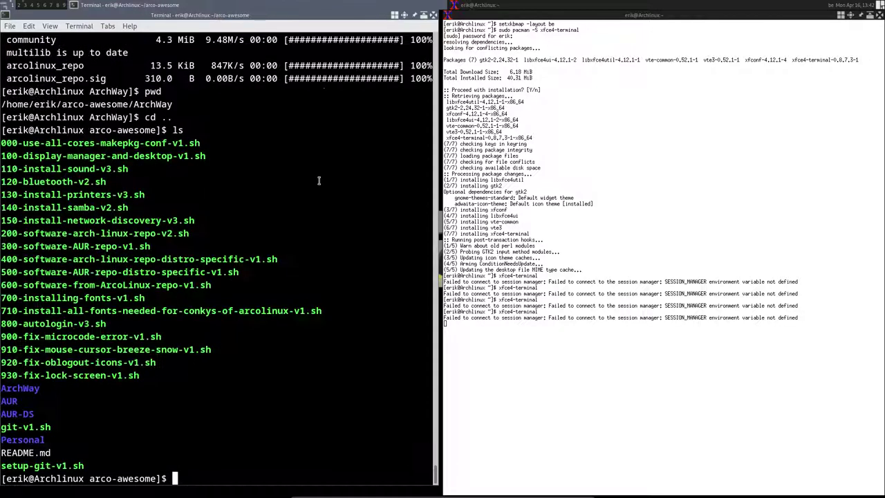
type("./600")
key("Tab")
key("Return")
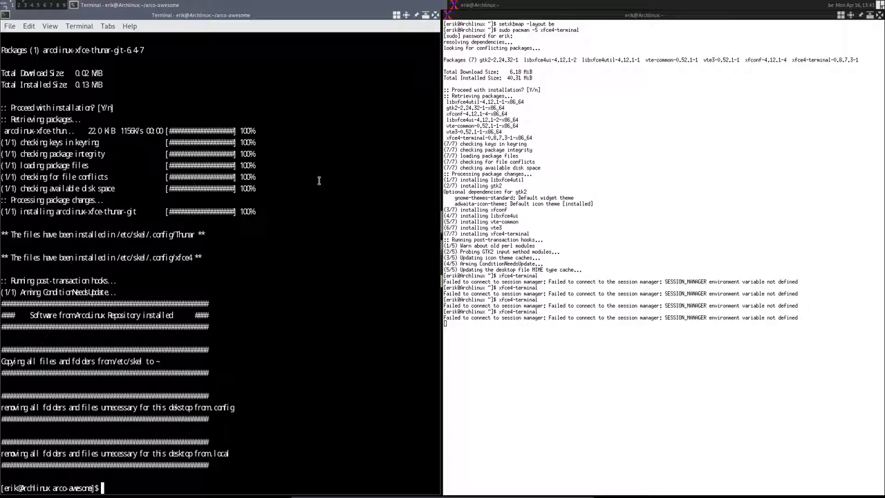
List the arco-awesome scripts and set the terminal font to Noto Sans Mono Medium, size 15
type("ls")
key("Return")
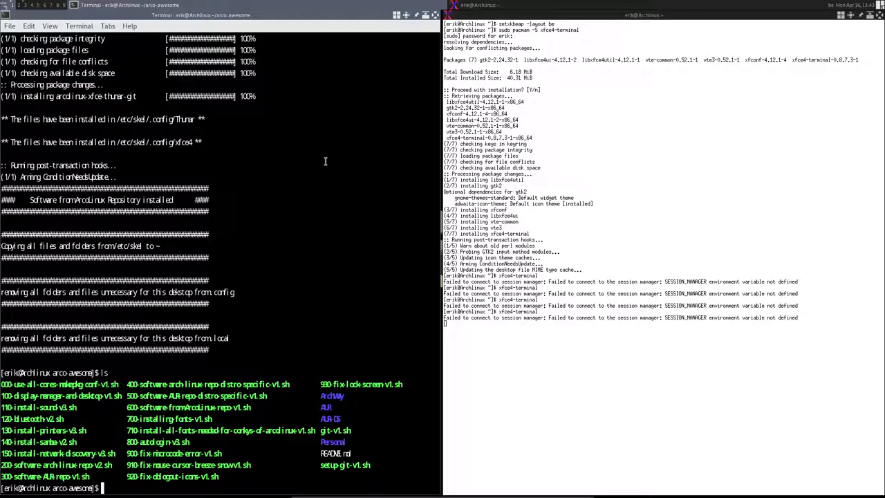
left_click(30, 27)
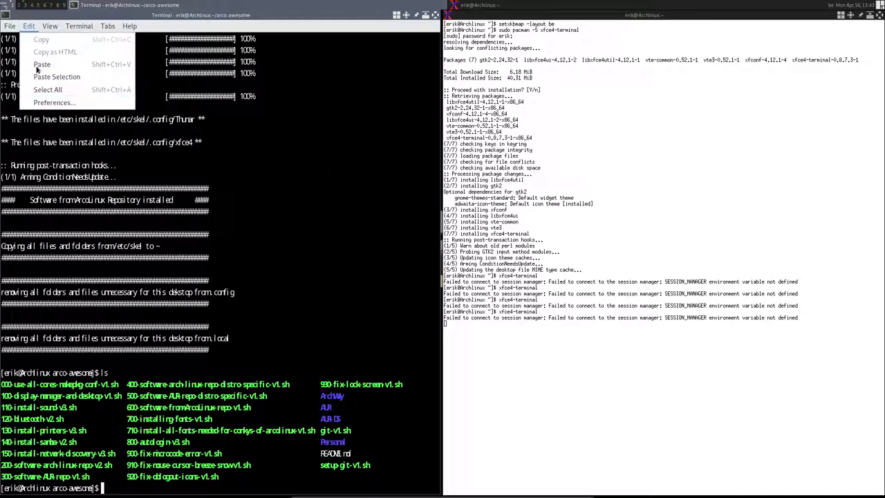
left_click(54, 105)
left_click(176, 127)
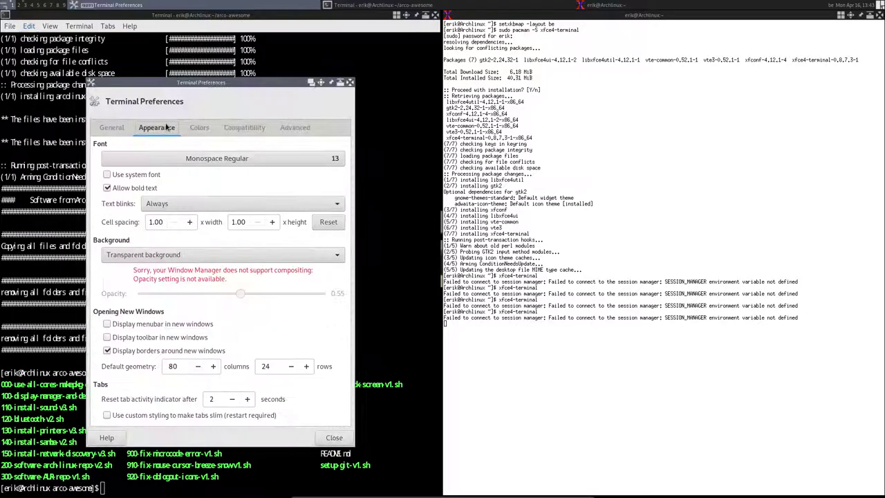
left_click(218, 160)
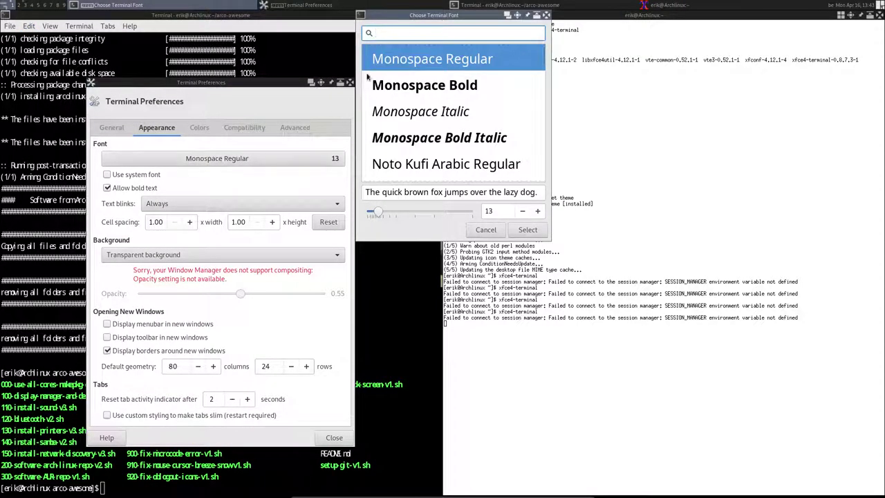
type("noto")
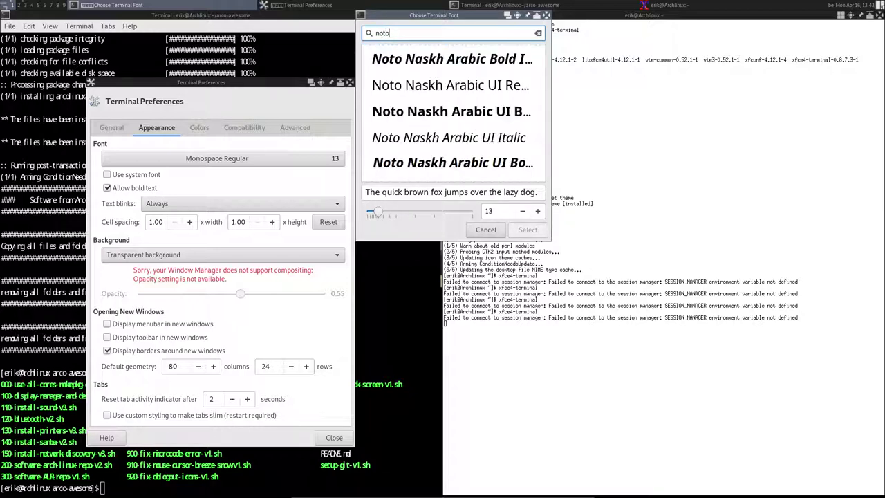
type(" mono")
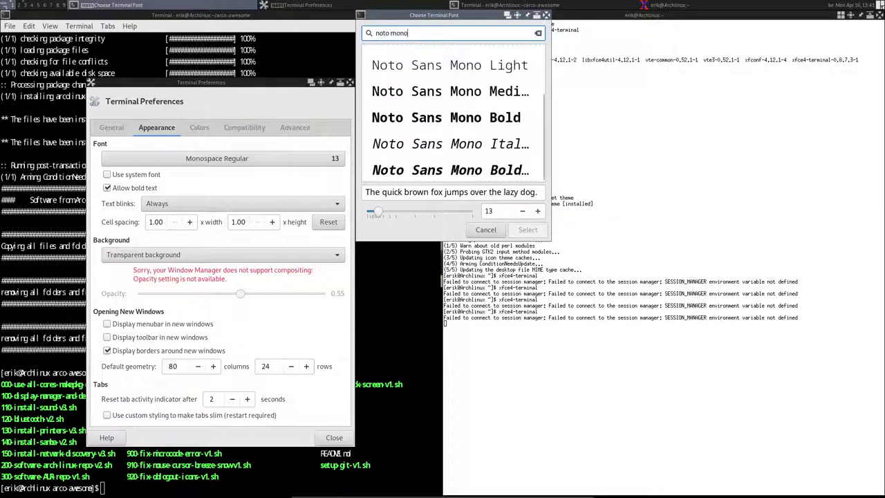
left_click(443, 98)
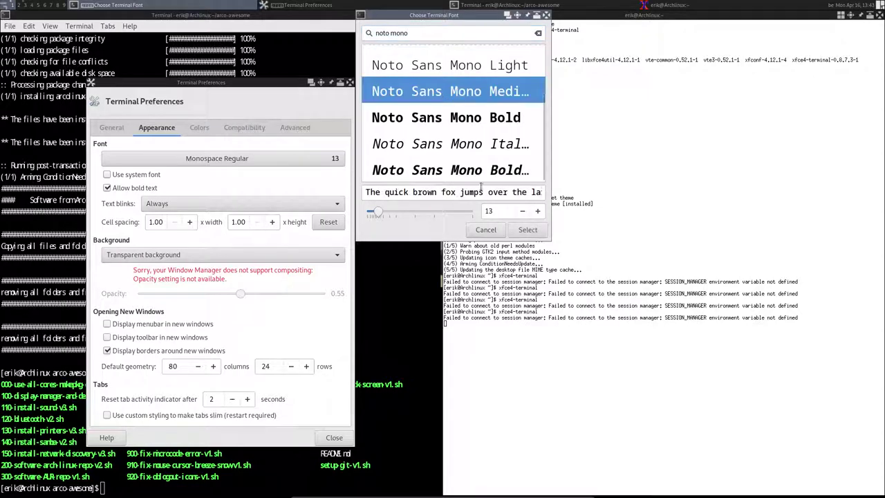
left_click(537, 211)
left_click(537, 211)
left_click(527, 230)
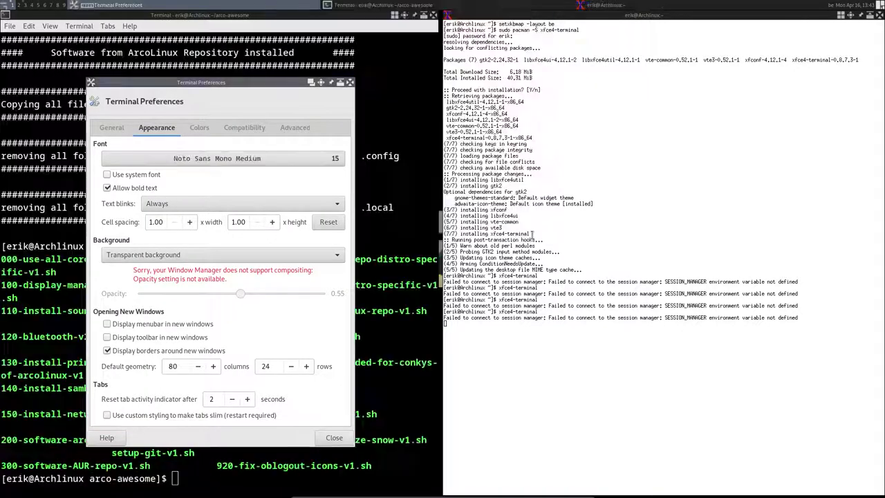
left_click(350, 82)
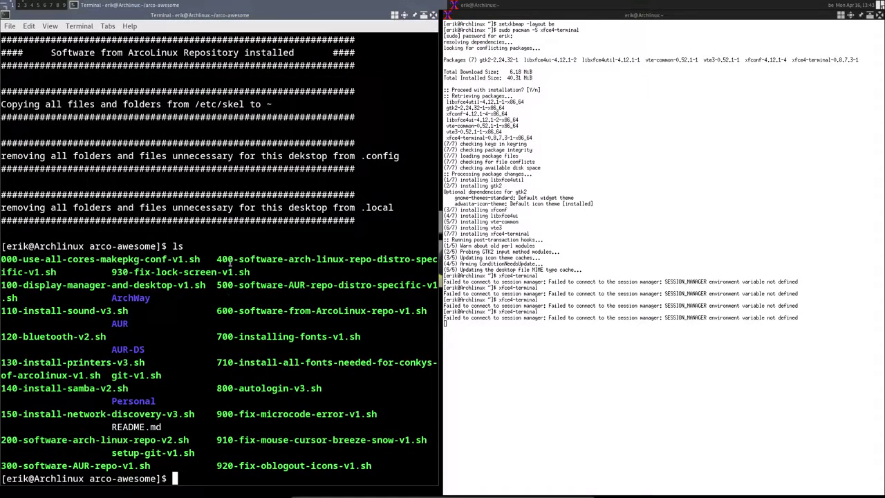
List the arco-awesome folder again and run the 700-installing-fonts-v1.sh script
type("ls")
key("Return")
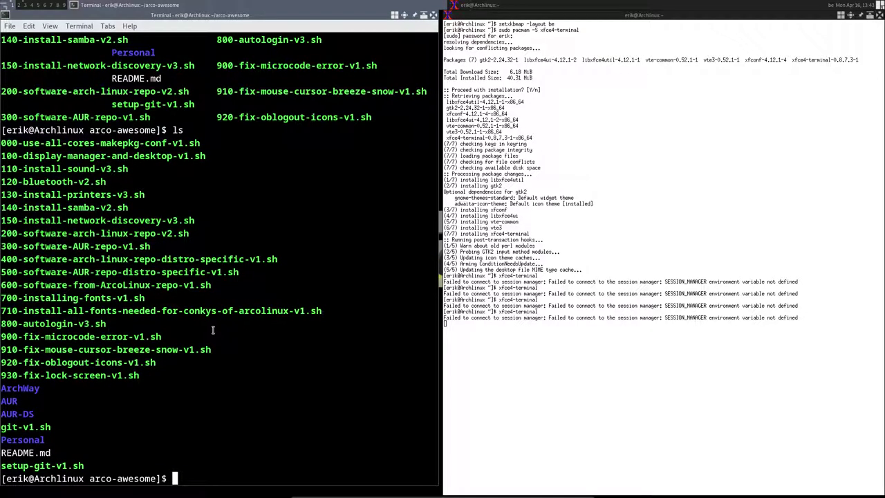
type("./700")
key("Tab")
key("Return")
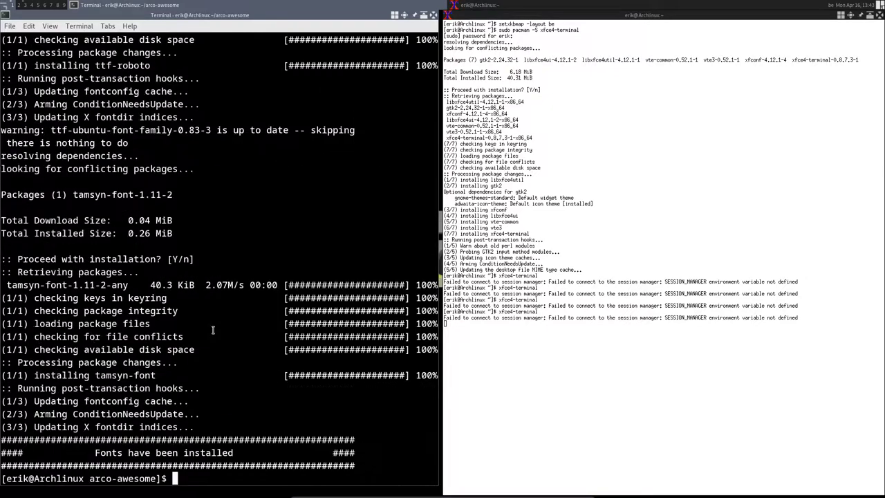
Run the 710-install-all-fonts-needed-for-conkys-of-arcolinux-v1.sh script to copy and load the conky fonts
type("./71")
key("Tab")
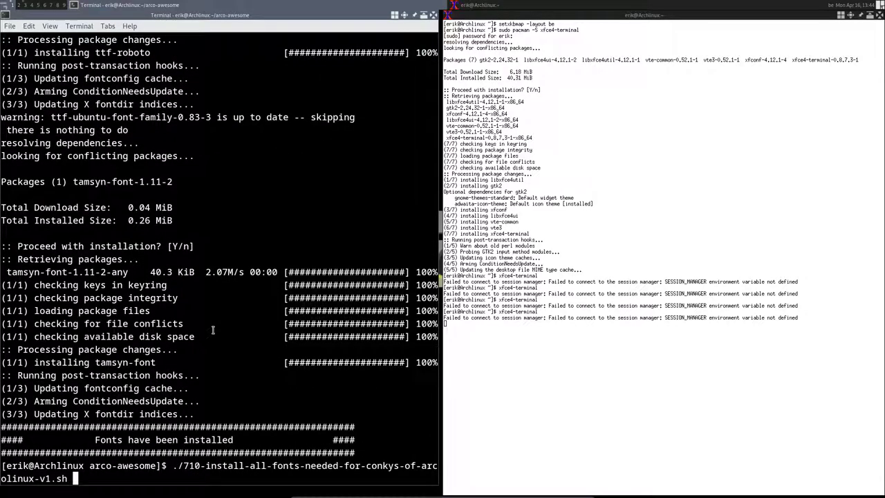
key("Return")
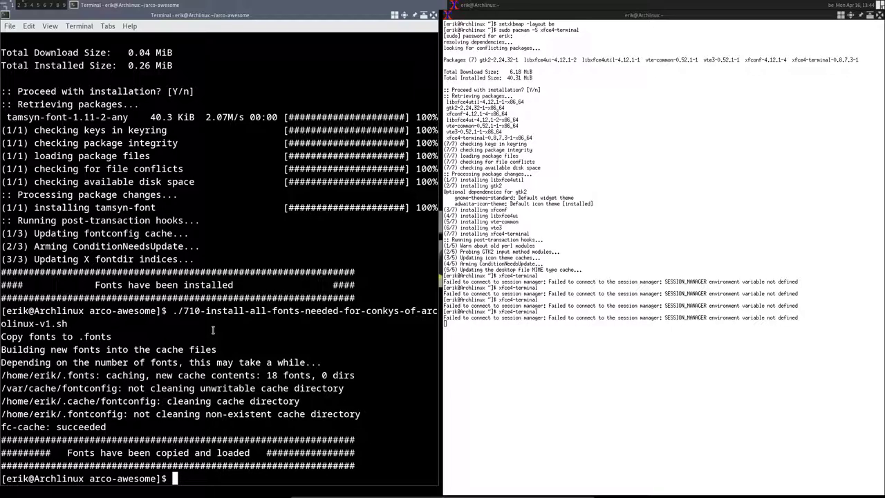
List the scripts and try to add the login name to the autologin group with 800-autologin-v3.sh
type("ls")
key("Return")
type("./80")
key("Tab")
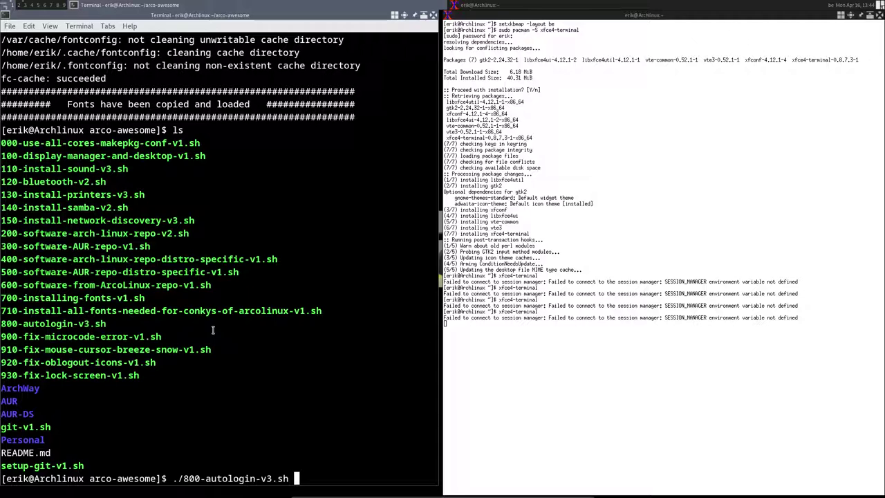
key("Return")
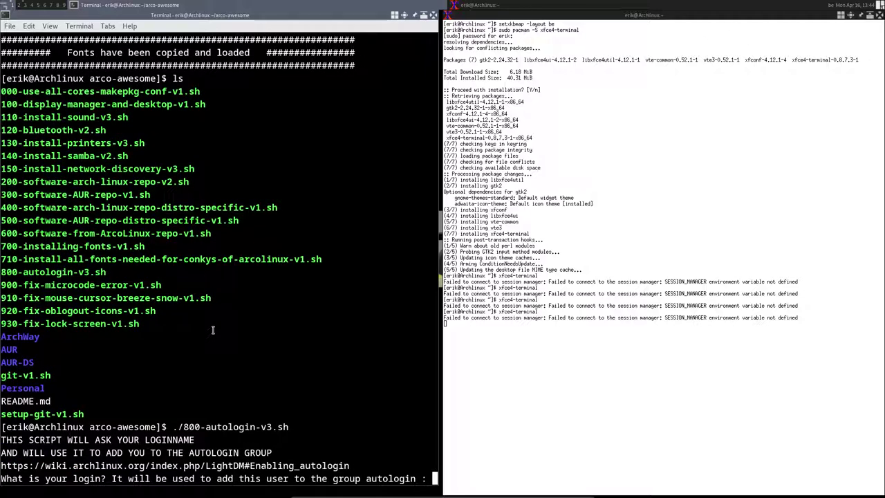
type("erik")
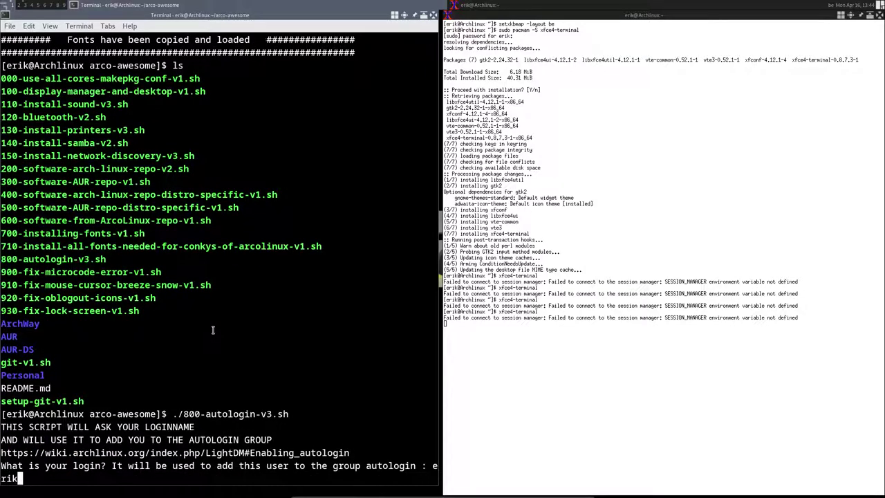
key("Return")
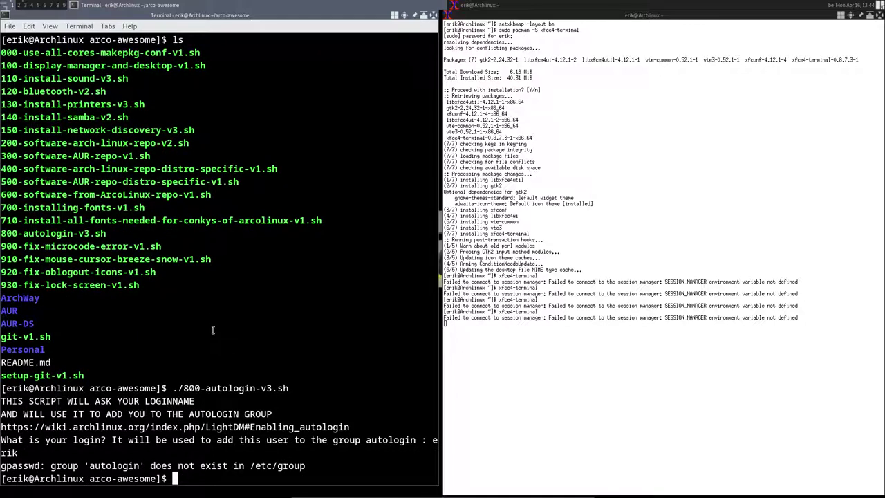
Create the autologin group with sudo groupadd autologin
type("sudo group")
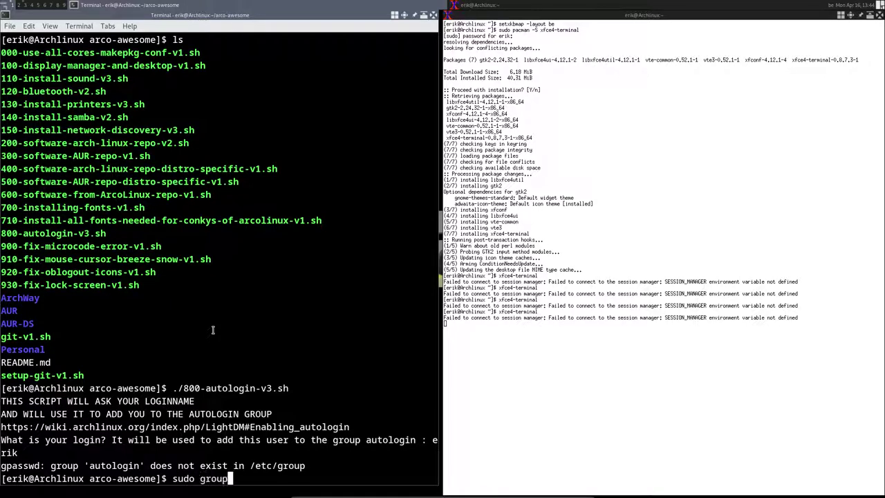
type("add autolin")
key("BackSpace")
key("BackSpace")
key("BackSpace")
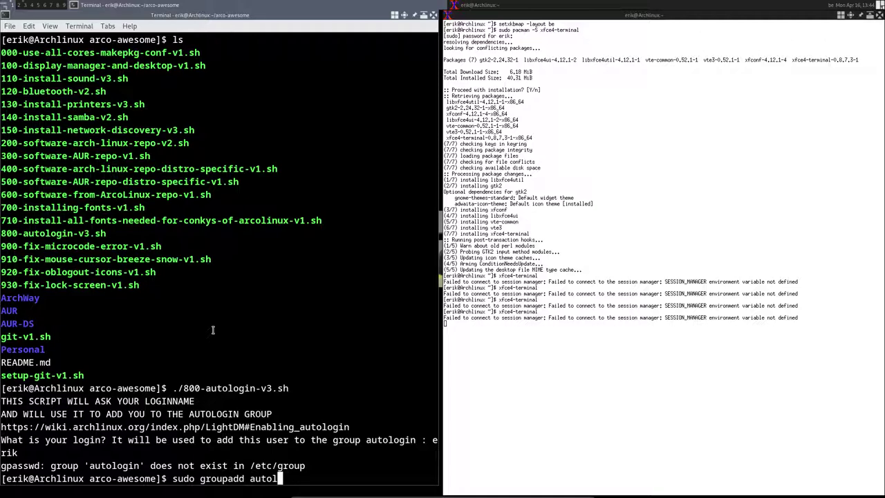
type("login")
key("Return")
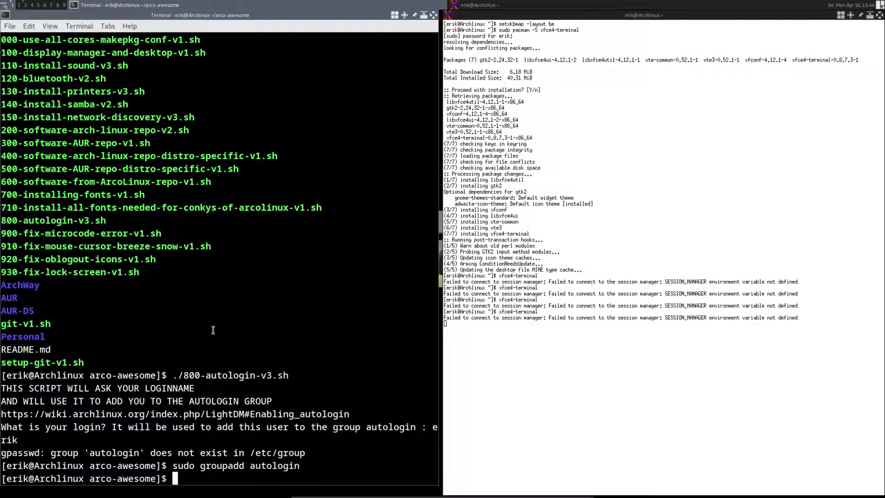
Rerun 800-autologin-v3.sh and enter the login name to add that account to the autologin group
key("Up")
key("Up")
key("Return")
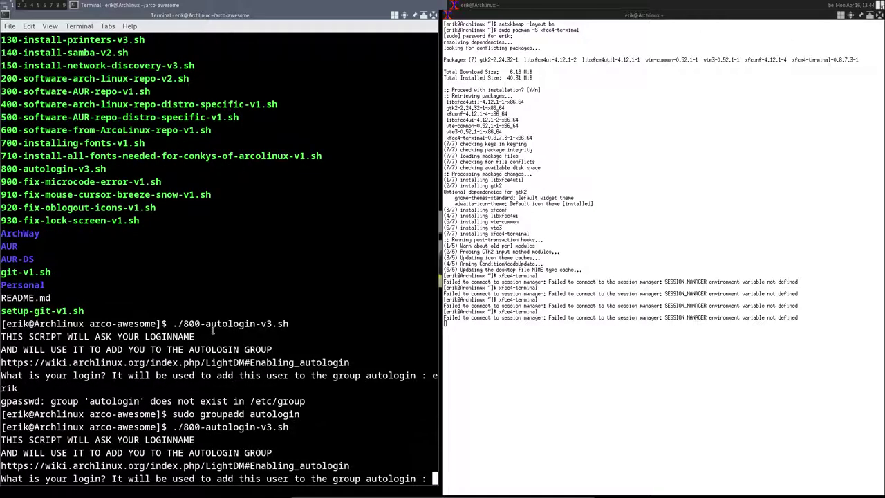
type("erik")
key("Return")
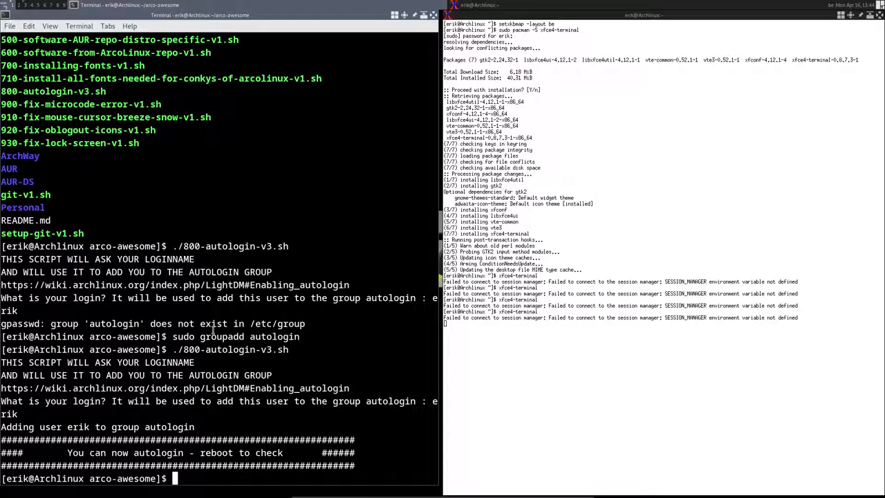
List the scripts and run 910-fix-mouse-cursor-breeze-snow-v1.sh to apply the Breeze-snow cursor
type("ls")
key("Return")
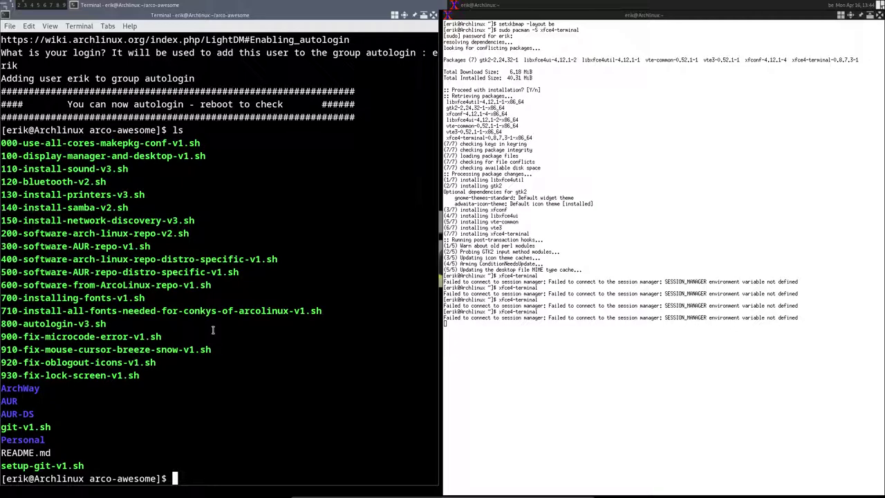
type("./")
type("910")
key("Tab")
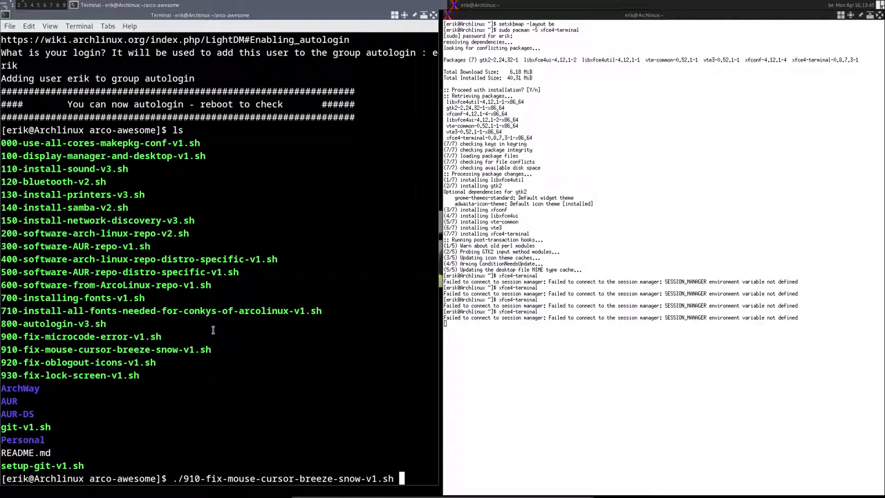
key("Return")
Run 920-fix-oblogout-icons-v1.sh and 930-fix-lock-screen-v1.sh to apply the logout icons and the ArcoLinux lock screen
type("./92")
key("Tab")
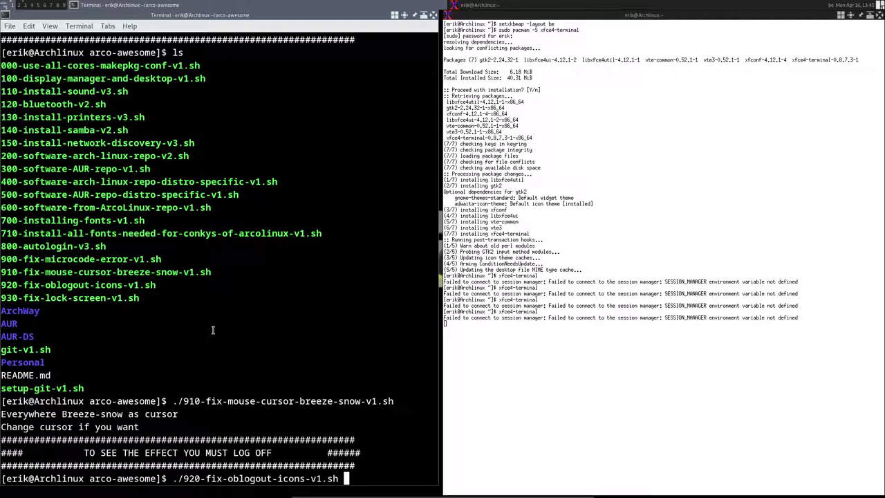
key("Return")
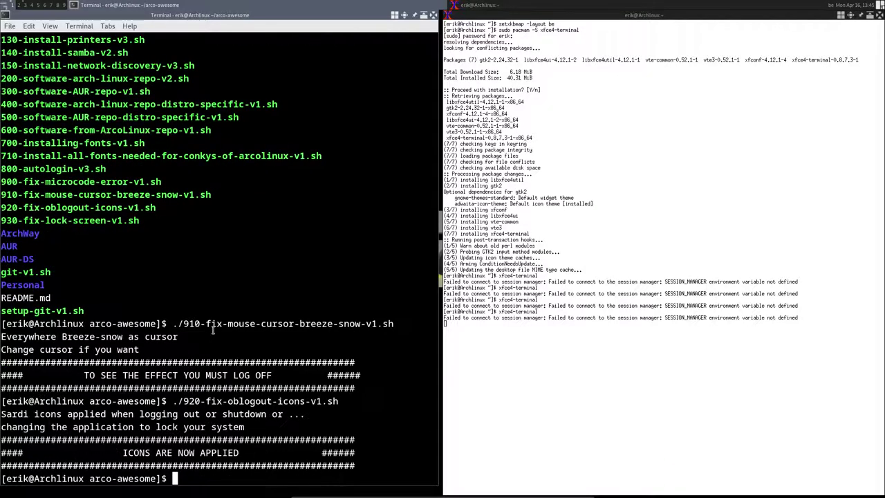
type("./93")
key("Tab")
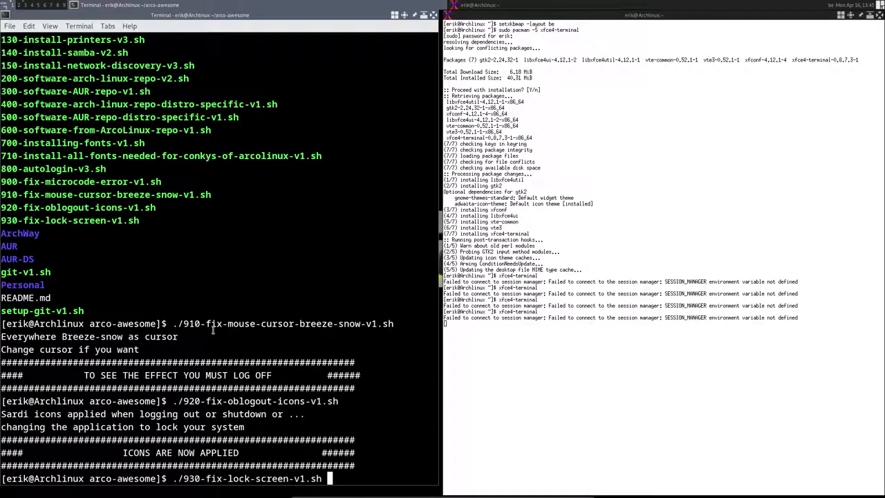
key("Return")
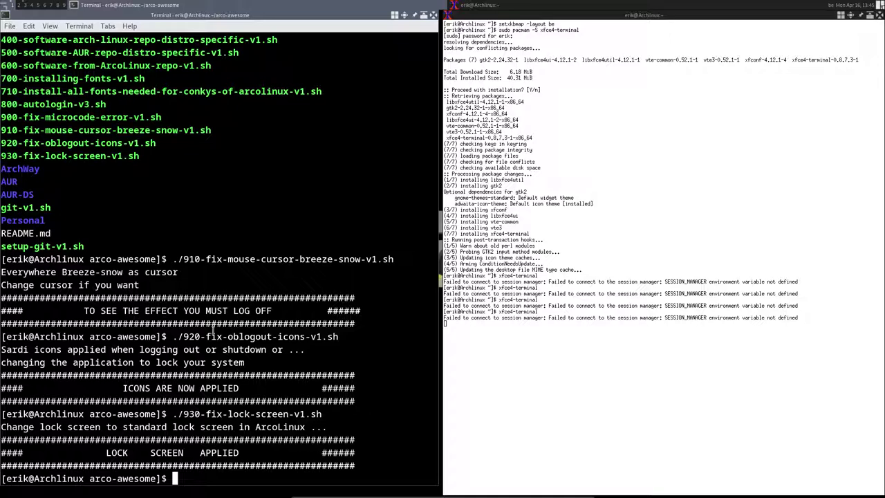
Restart with sudo reboot and open the file manager and a terminal on the awesome desktop
type("sudo reboot")
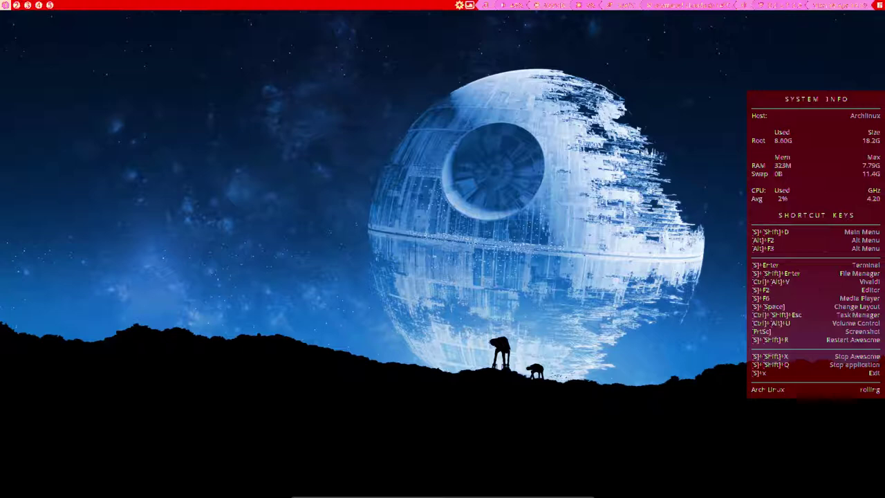
key("super+shift+Return")
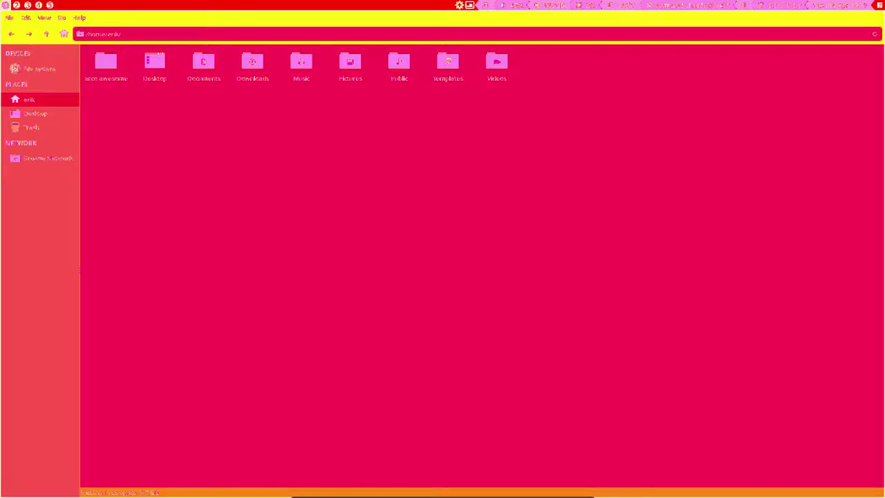
key("super+Return")
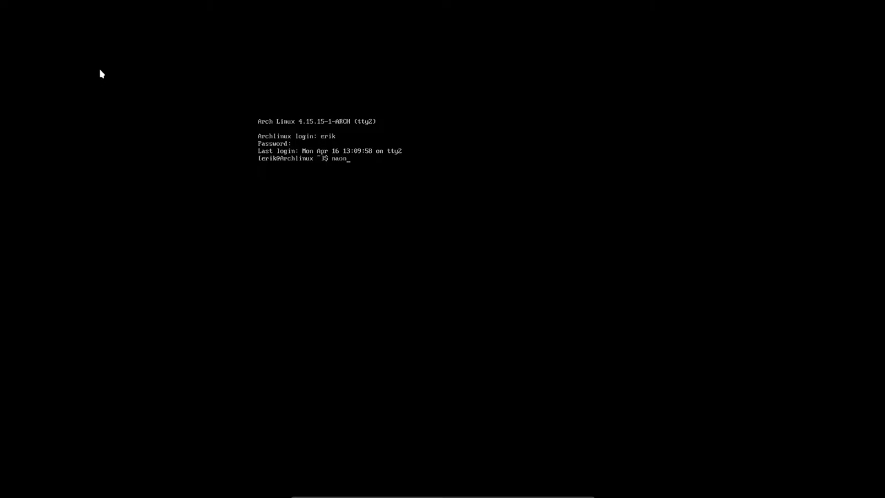
Open ~/.config/awesome/compton.conf in nano from the tty2 console
key("BackSpace")
key("BackSpace")
type("no")
type(" /ho")
key("BackSpace")
key("BackSpace")
type("home/erik/")
key("BackSpace")
key("BackSpace")
key("BackSpace")
key("BackSpace")
key("BackSpace")
key("BackSpace")
key("BackSpace")
key("BackSpace")
key("BackSpace")
key("BackSpace")
type(".config/awe")
key("Tab")
key("Tab")
key("Tab")
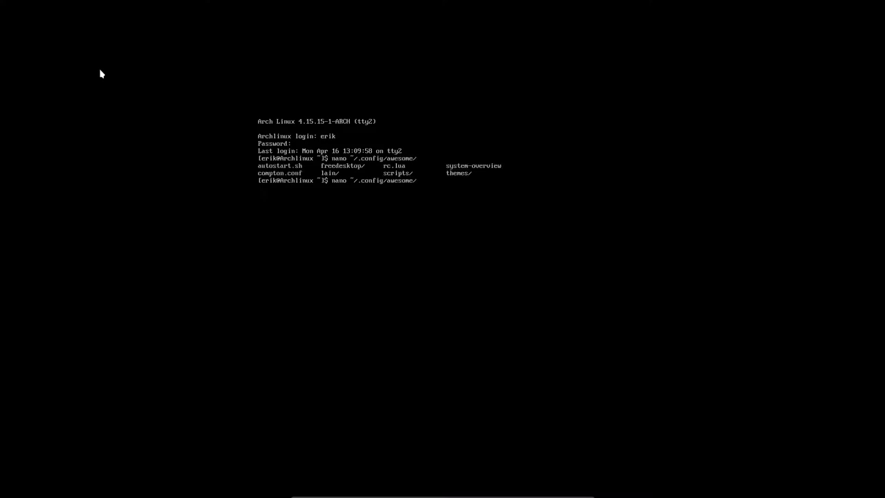
type("compton")
key("Tab")
key("Return")
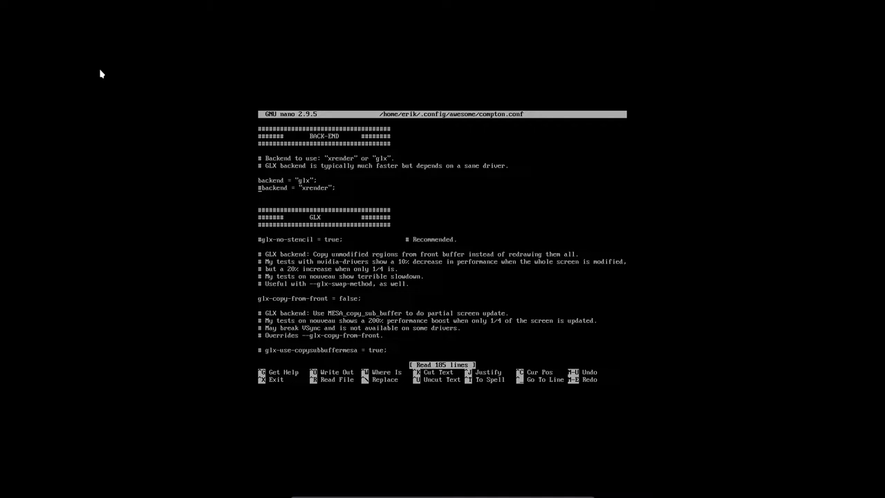
Comment out the "glx" backend line, uncomment backend = "xrender", and save compton.conf
key("Delete")
type("#")
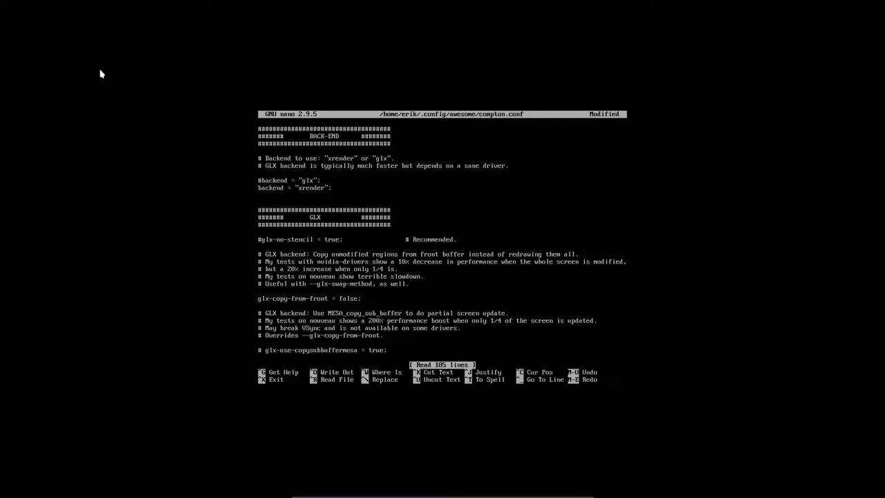
key("ctrl+x")
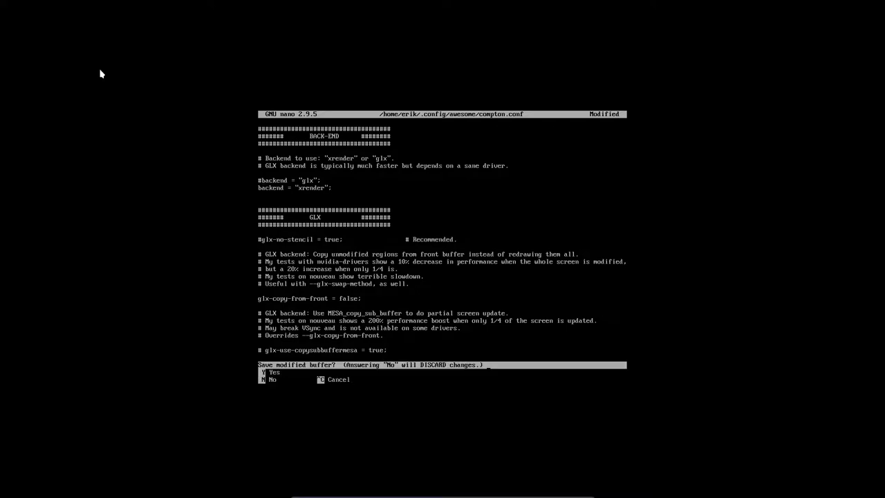
key("y")
key("Return")
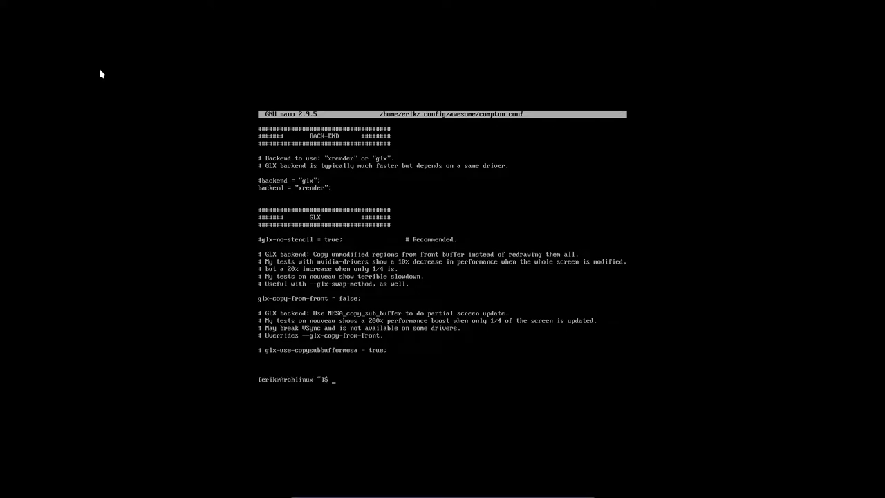
Restart the system from the console with sudo reboot
type("sudo reboot")
key("Return")
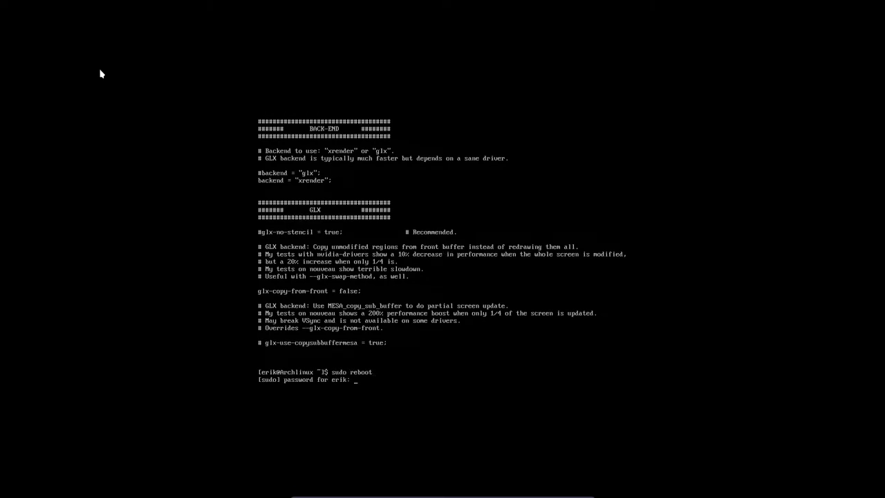